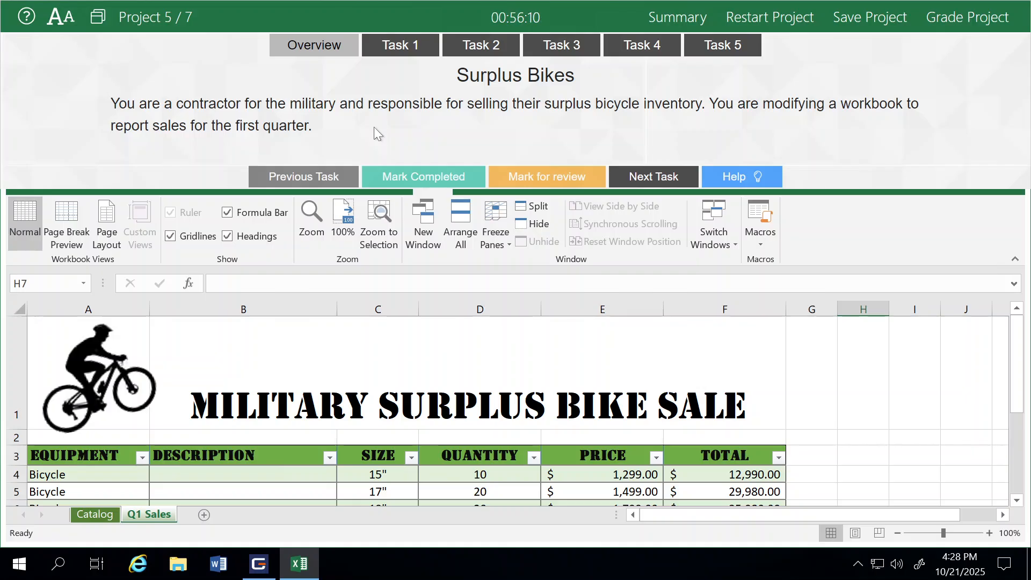
- Open Task 1 and freeze rows 1 through 3 on the Catalog worksheet
click(404, 46)
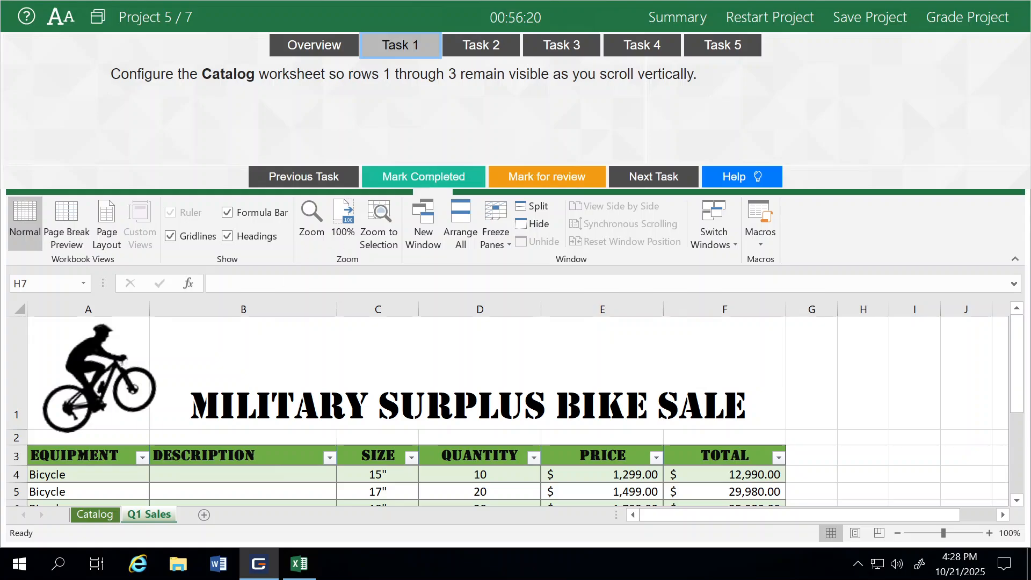
click(83, 513)
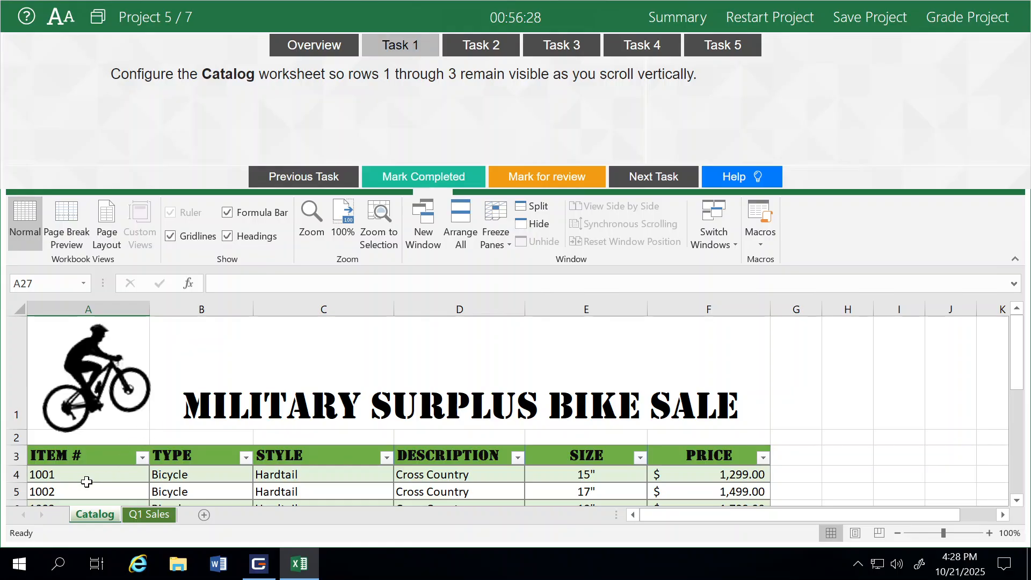
click(15, 474)
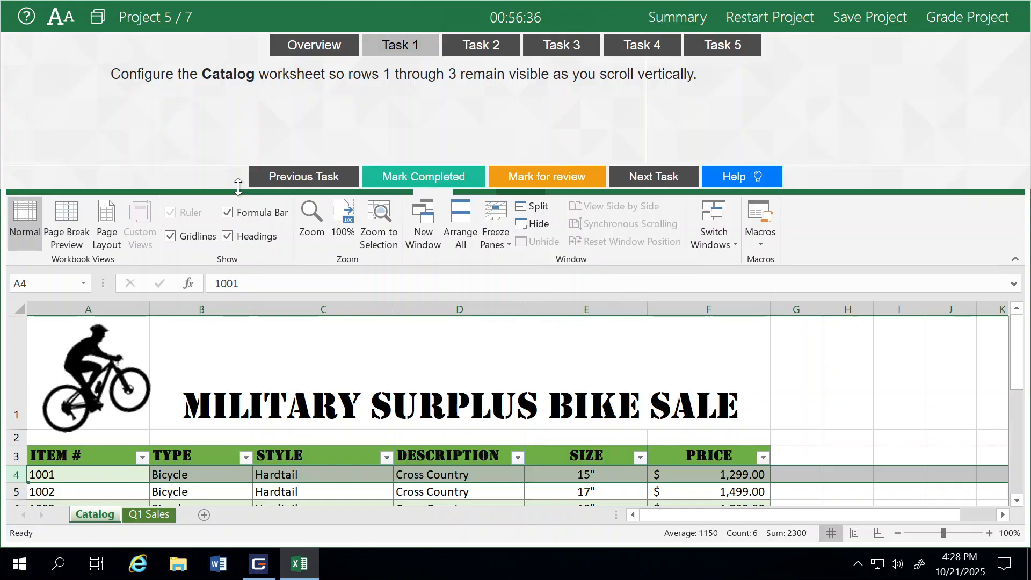
drag(237, 192, 243, 98)
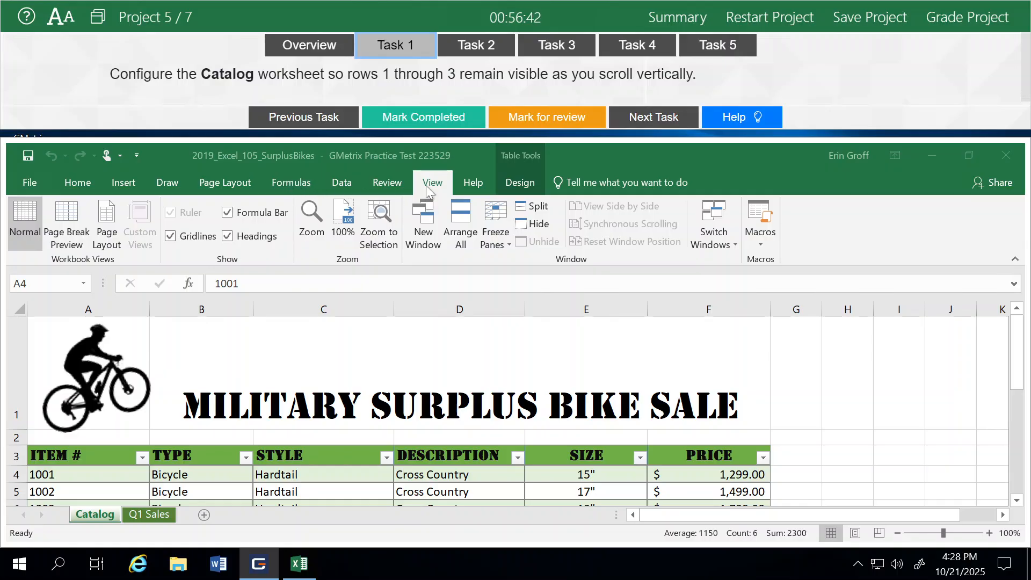
click(496, 239)
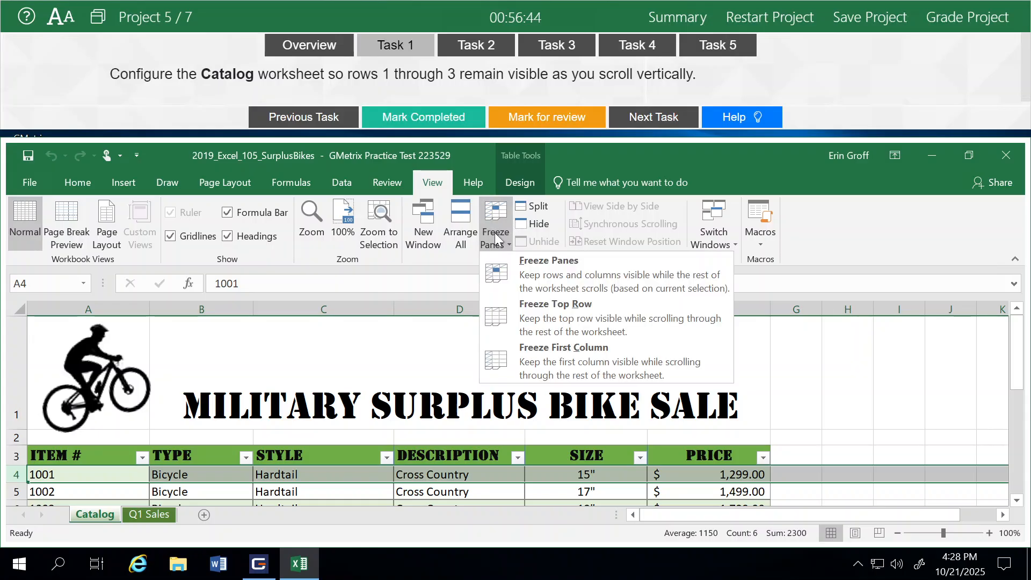
click(526, 272)
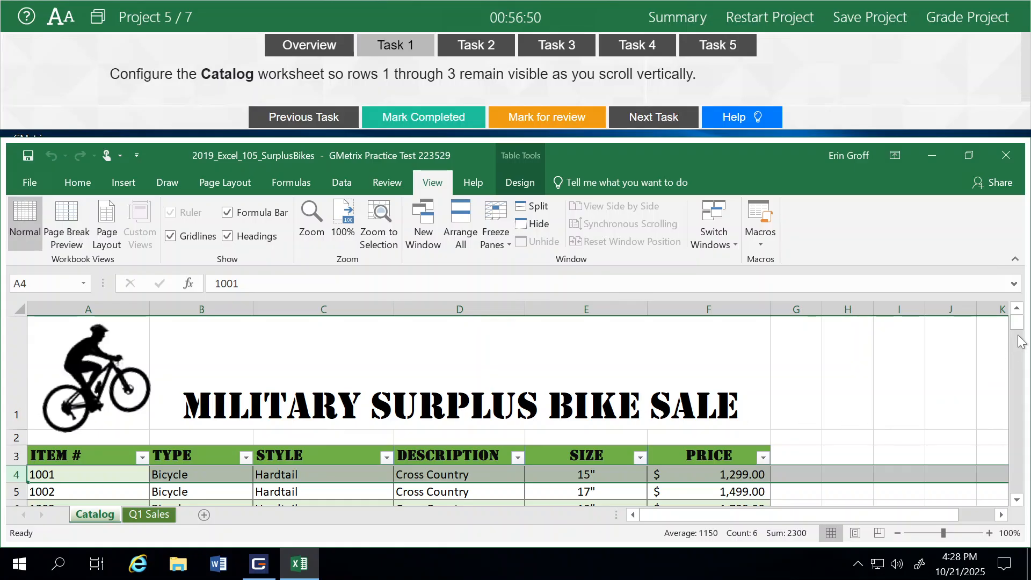
- Check the frozen rows against the rest of the Catalog table, then mark Task 1 completed and proceed to Task 2
click(1018, 380)
click(1021, 385)
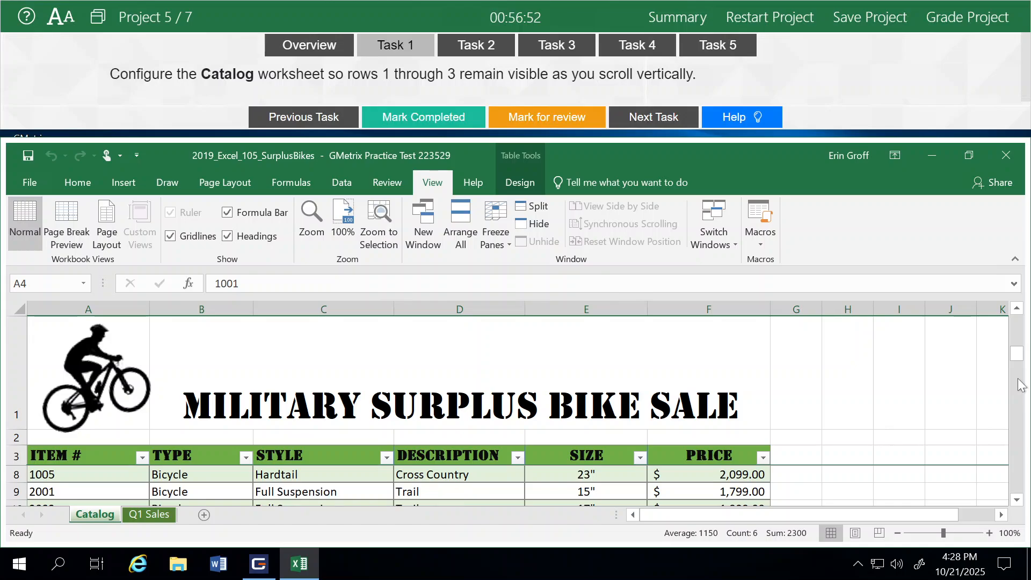
click(1022, 384)
click(1022, 384)
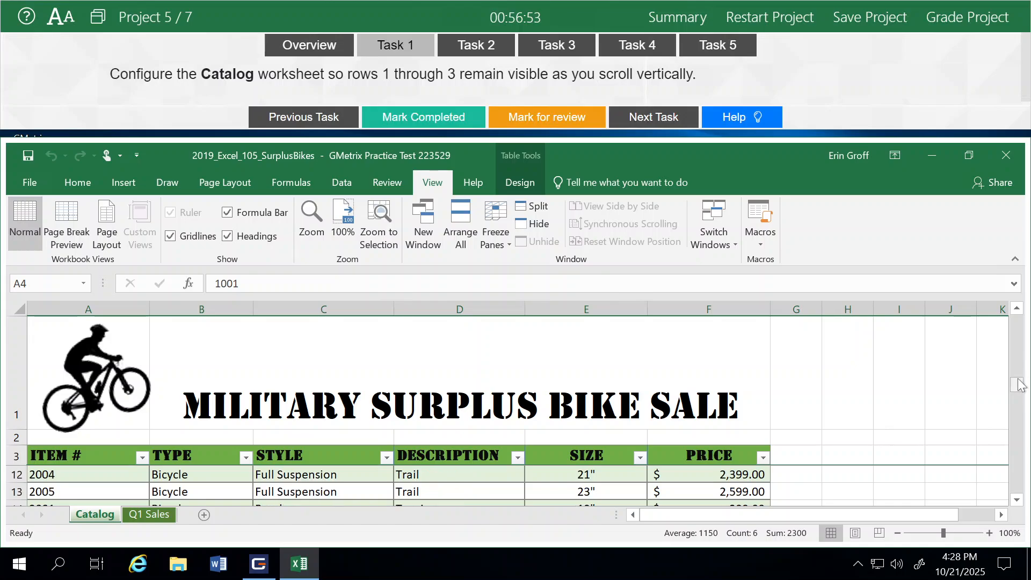
click(1020, 325)
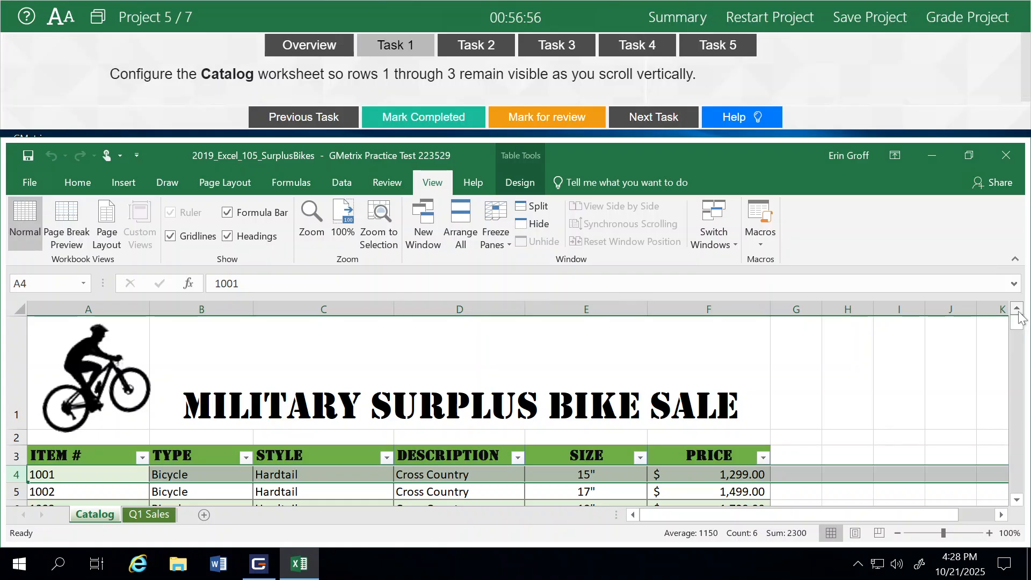
click(481, 122)
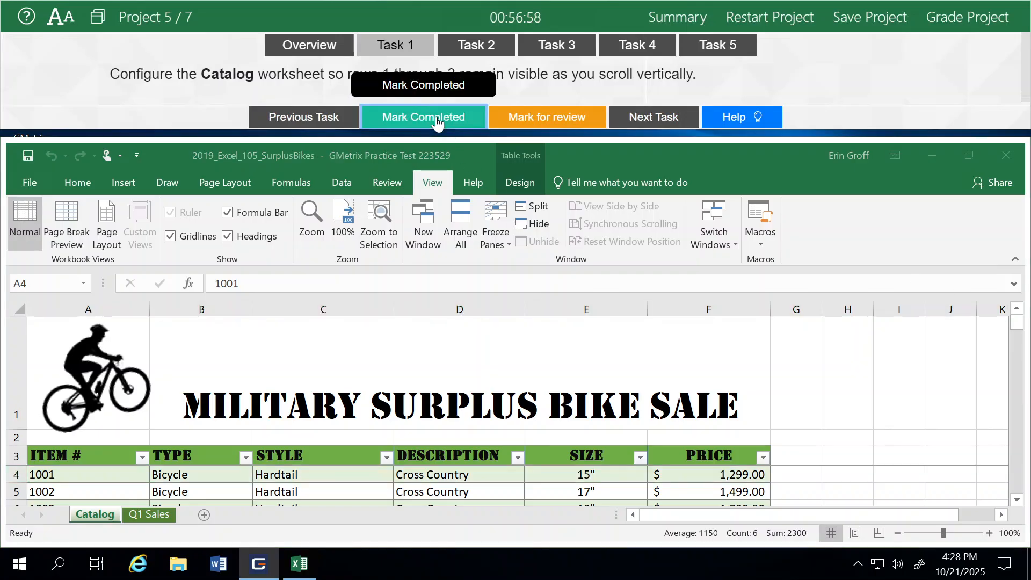
click(653, 119)
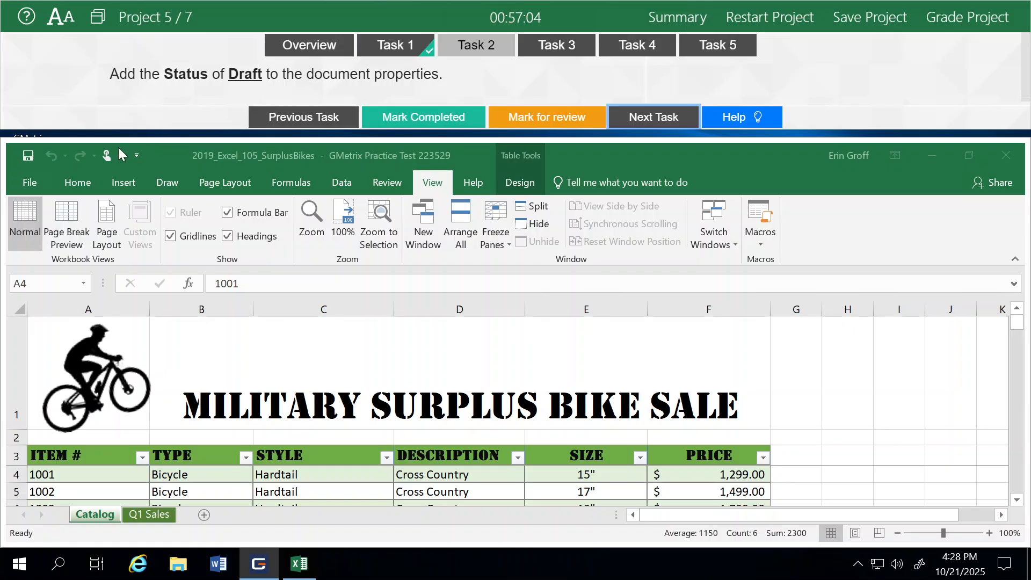
- Show all document properties of the workbook and set the Status property to Draft
click(28, 183)
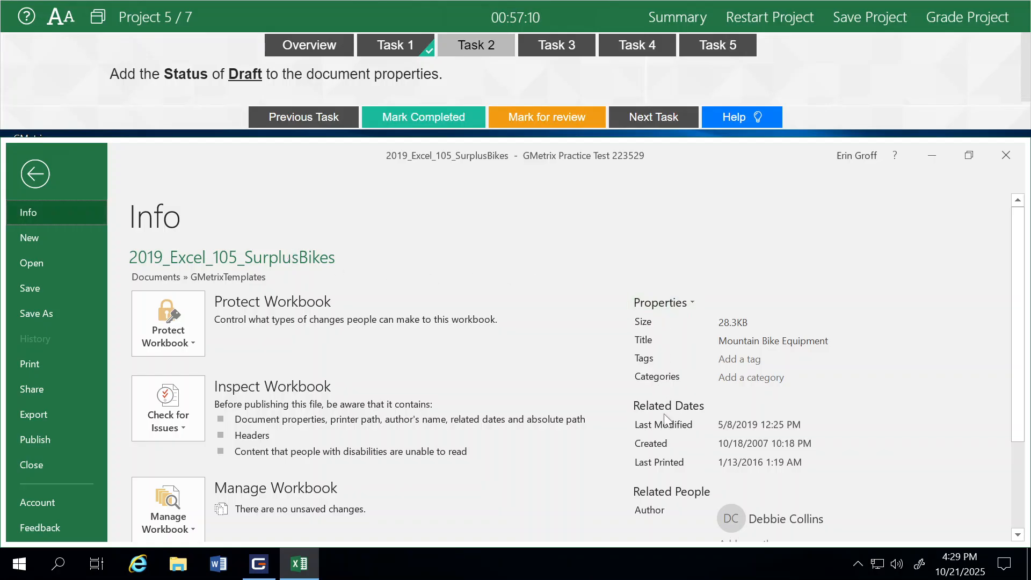
scroll(666, 419, down, 3)
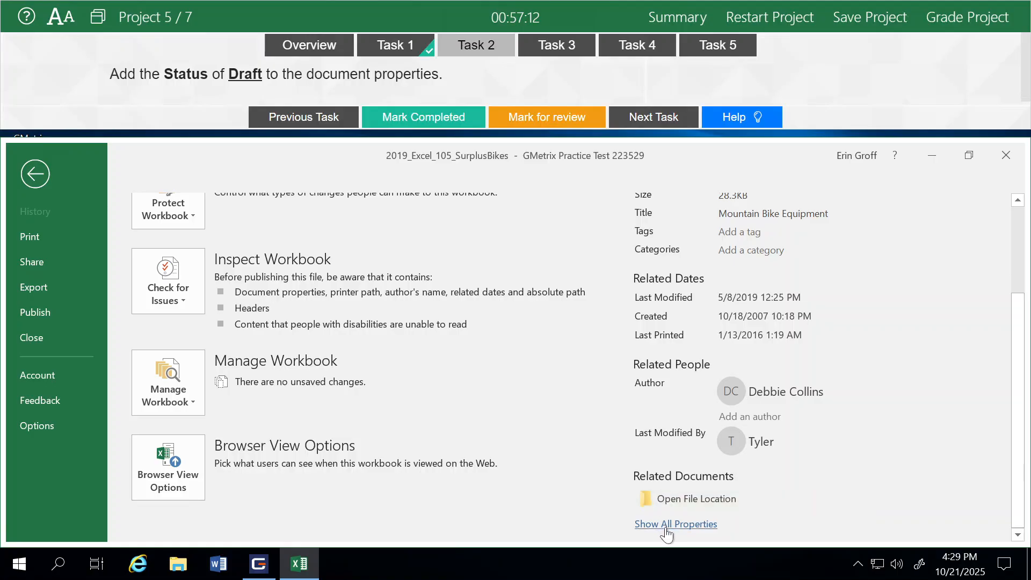
click(666, 529)
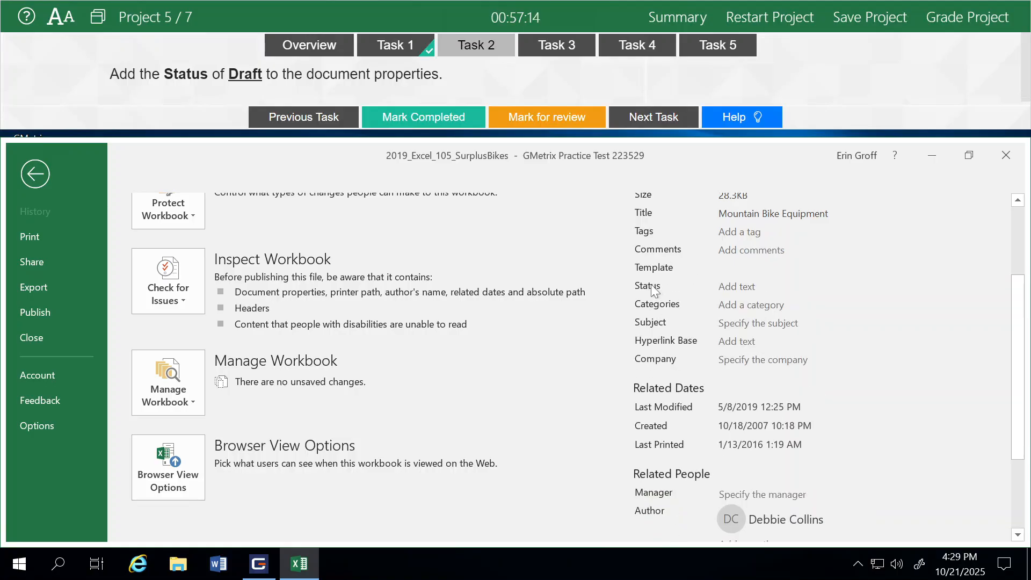
click(719, 287)
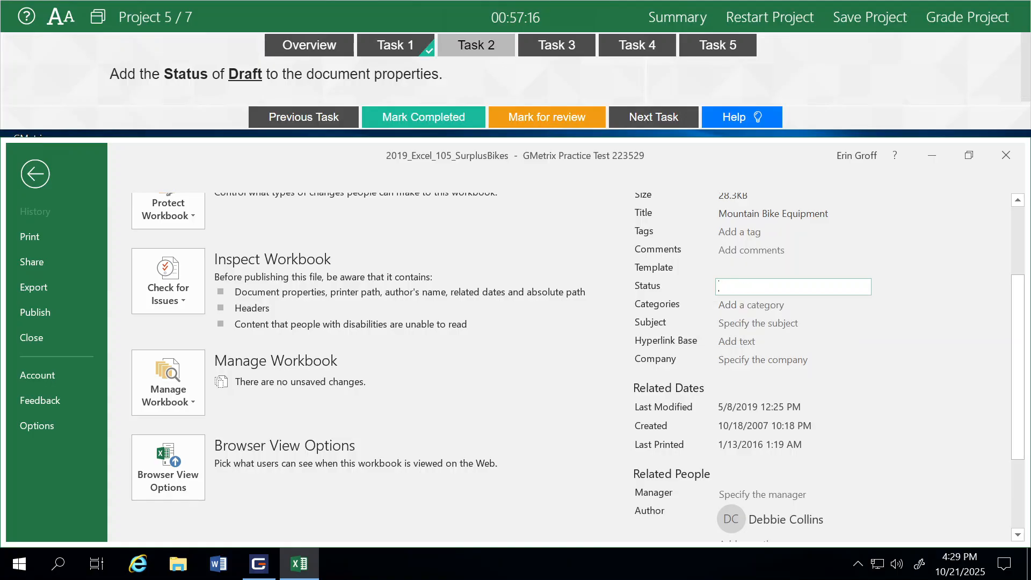
text(Draft)
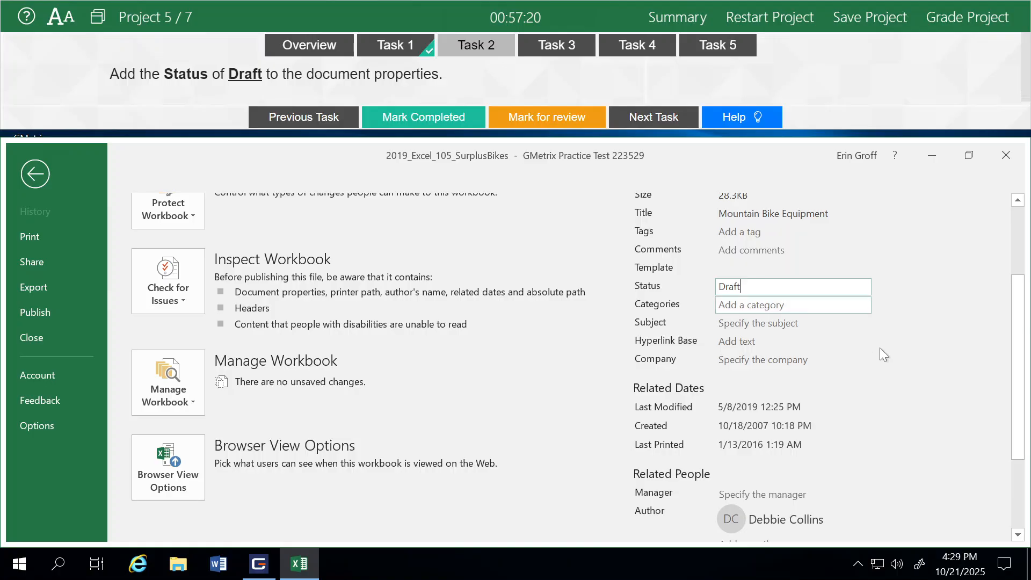
click(911, 374)
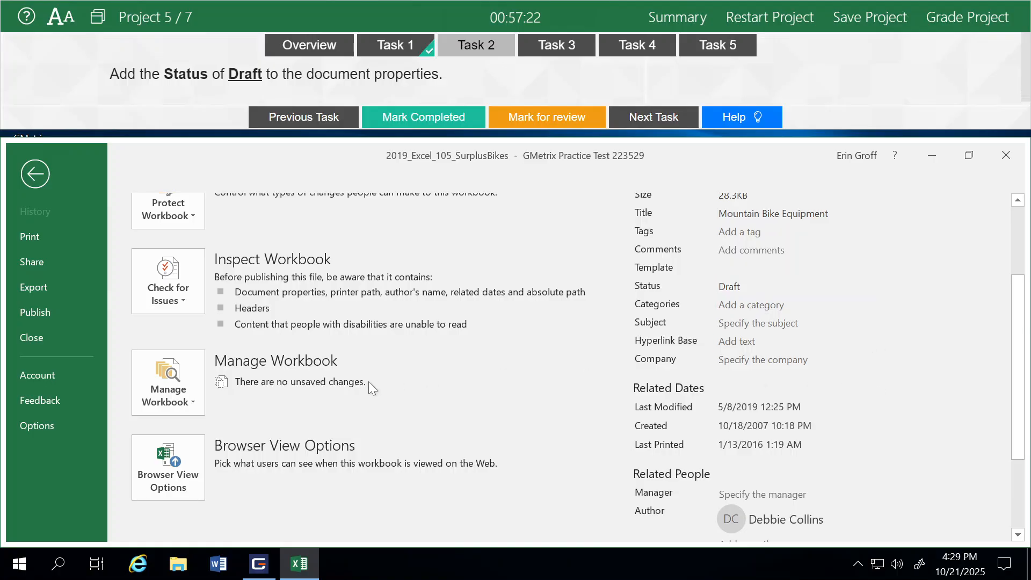
- Mark Task 2 completed, proceed to Task 3 and return to the worksheet
click(391, 120)
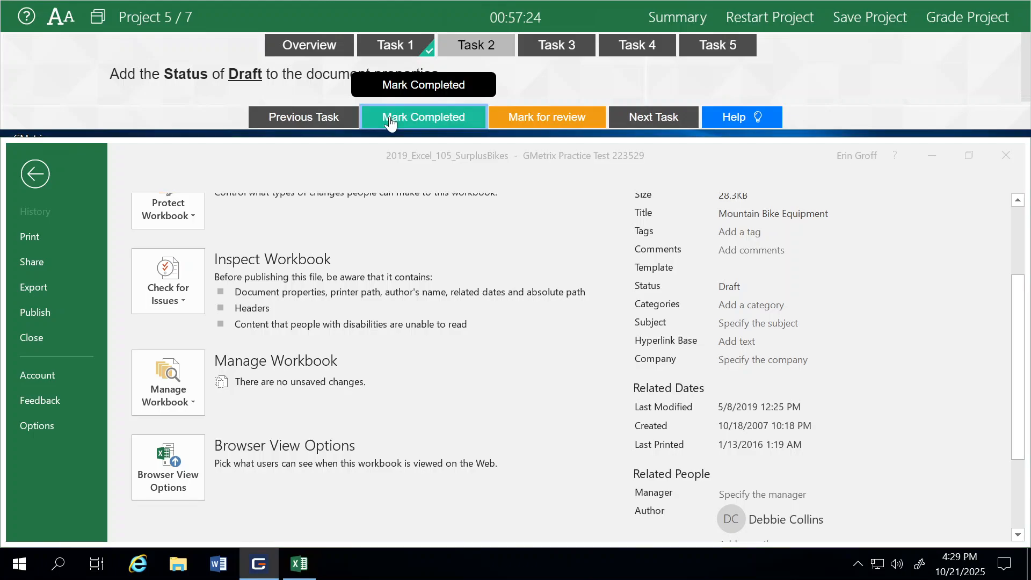
click(651, 119)
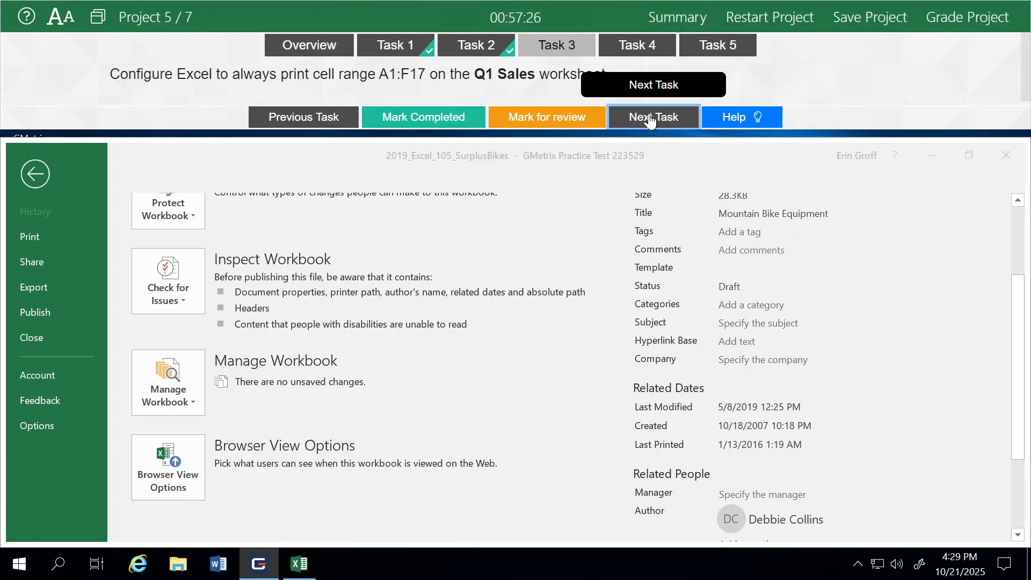
click(36, 173)
click(36, 174)
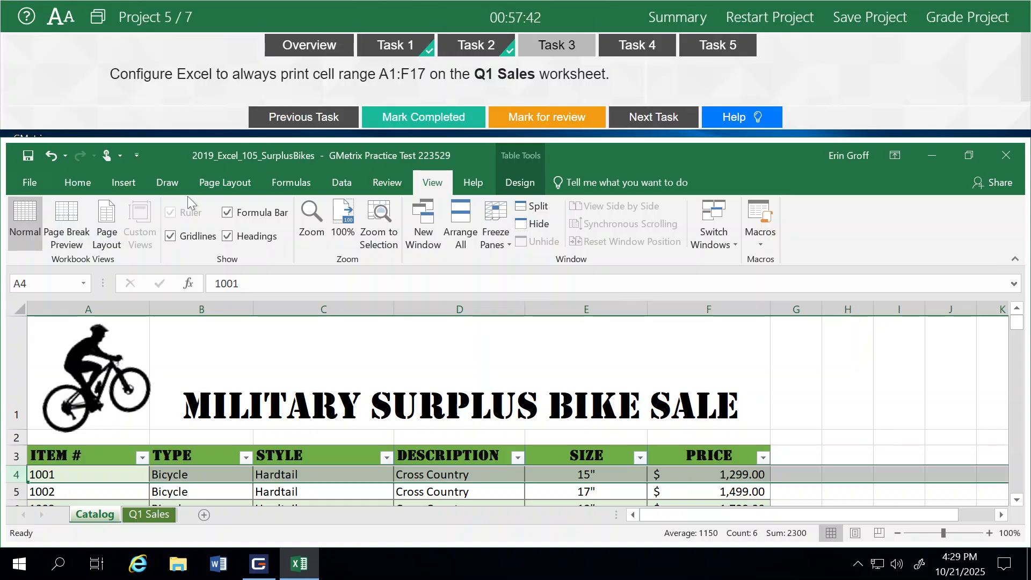
- Look over the Q1 Sales worksheet down to row 17 and select the cell range A1:F17
click(140, 514)
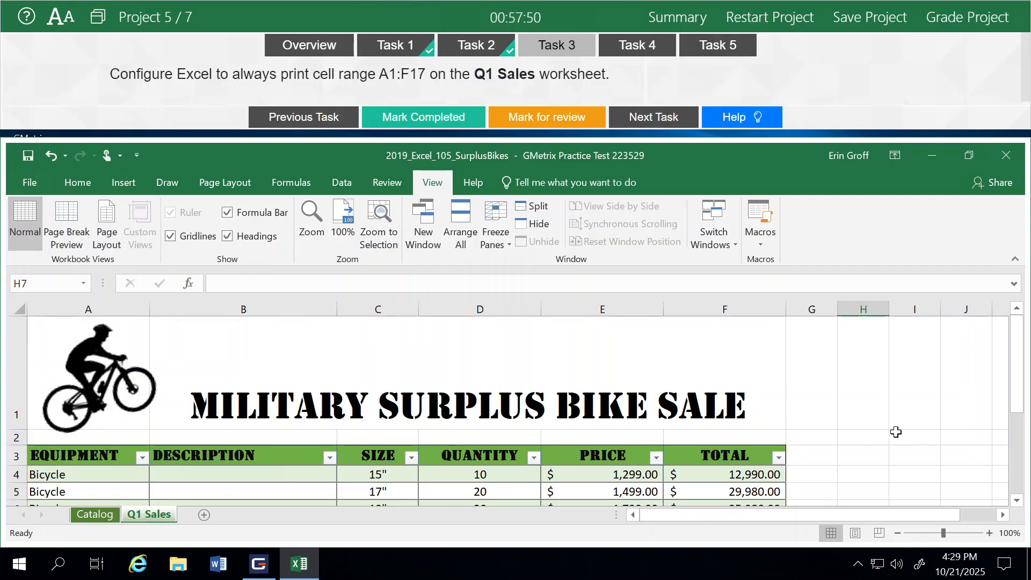
click(1021, 476)
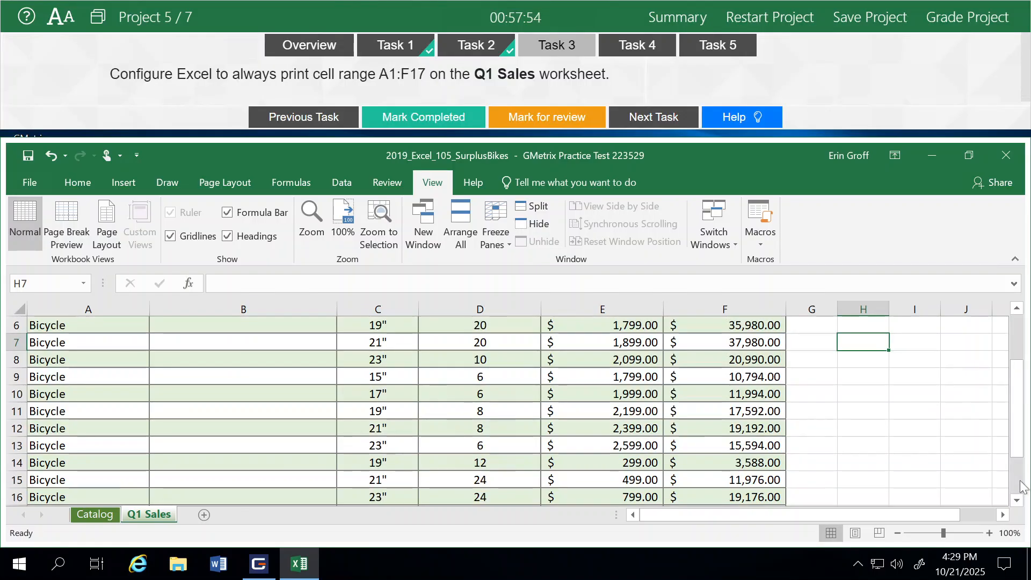
click(1018, 500)
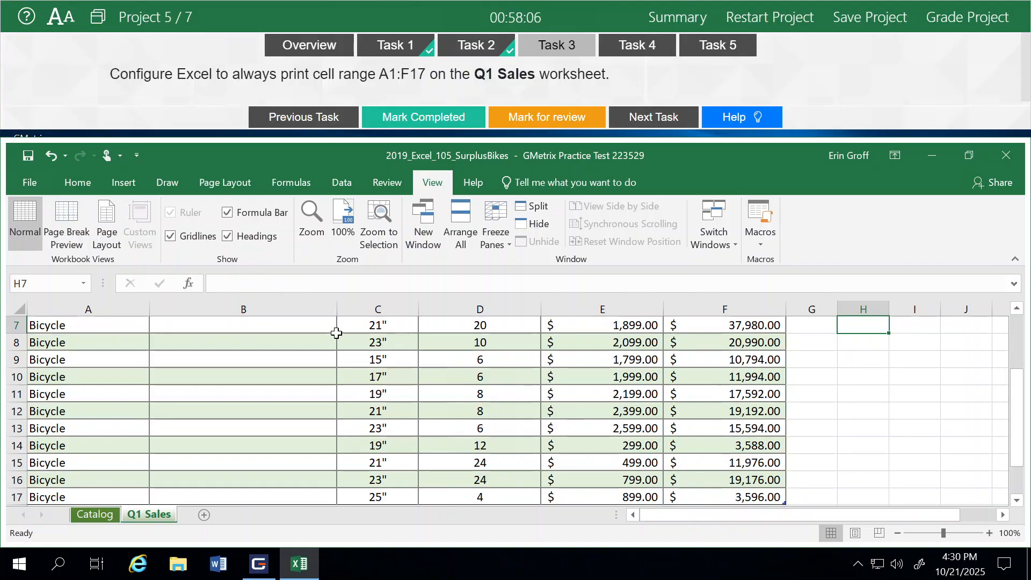
scroll(815, 335, up, 2)
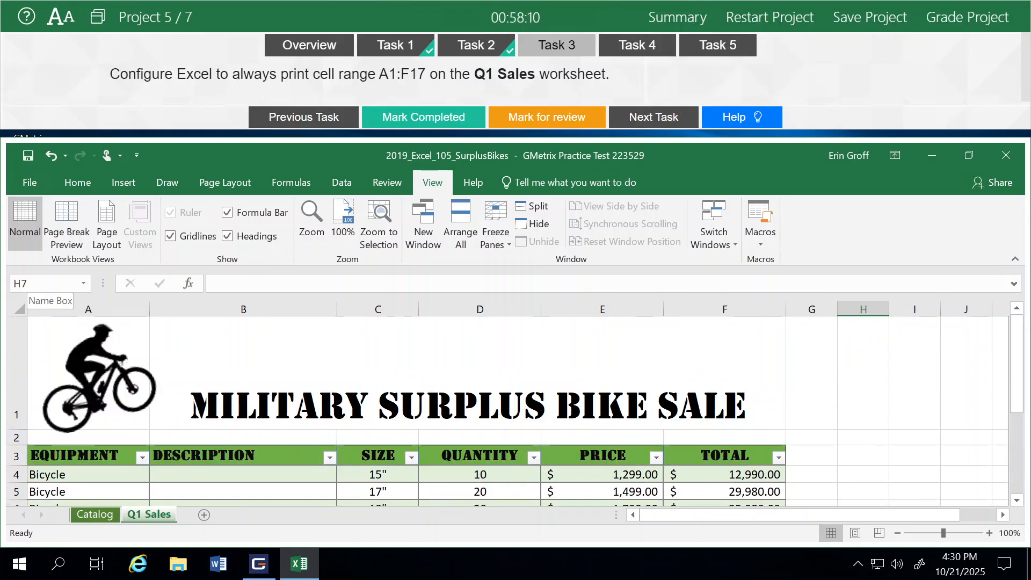
click(29, 284)
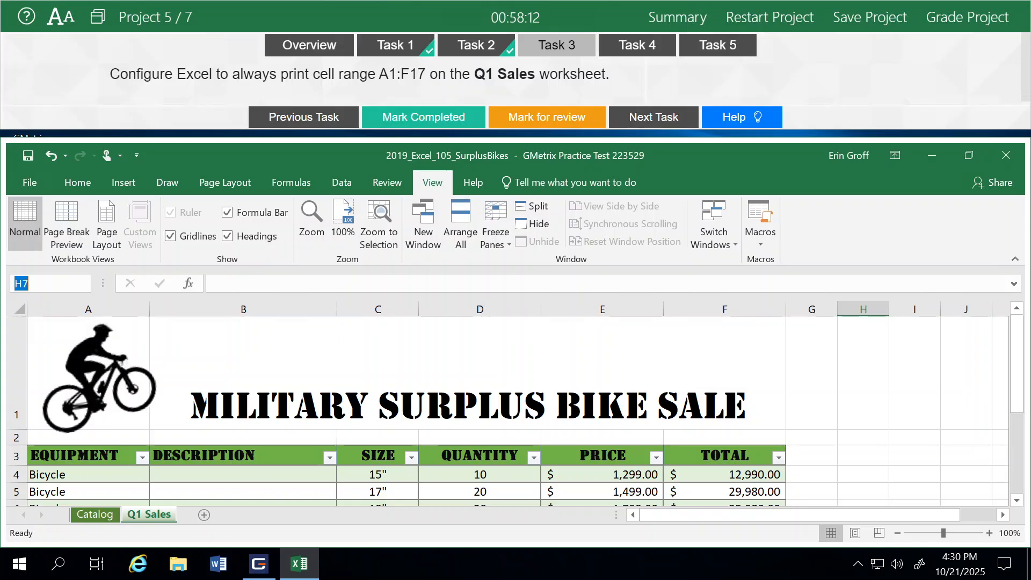
click(29, 284)
text(a1)
key(BackSpace)
key(BackSpace)
key(BackSpace)
key(BackSpace)
text(a1:f17)
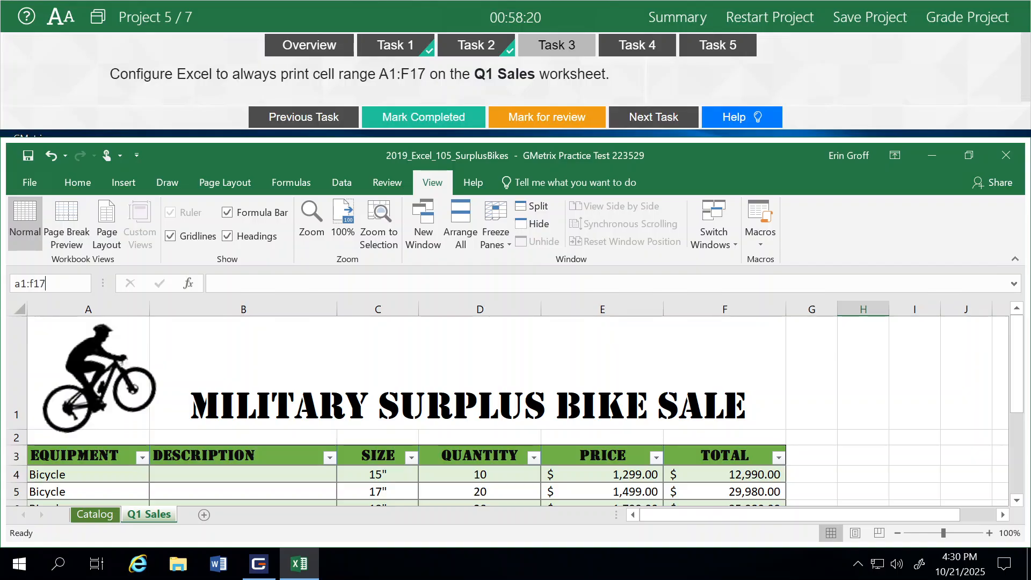
key(Escape)
key(Return)
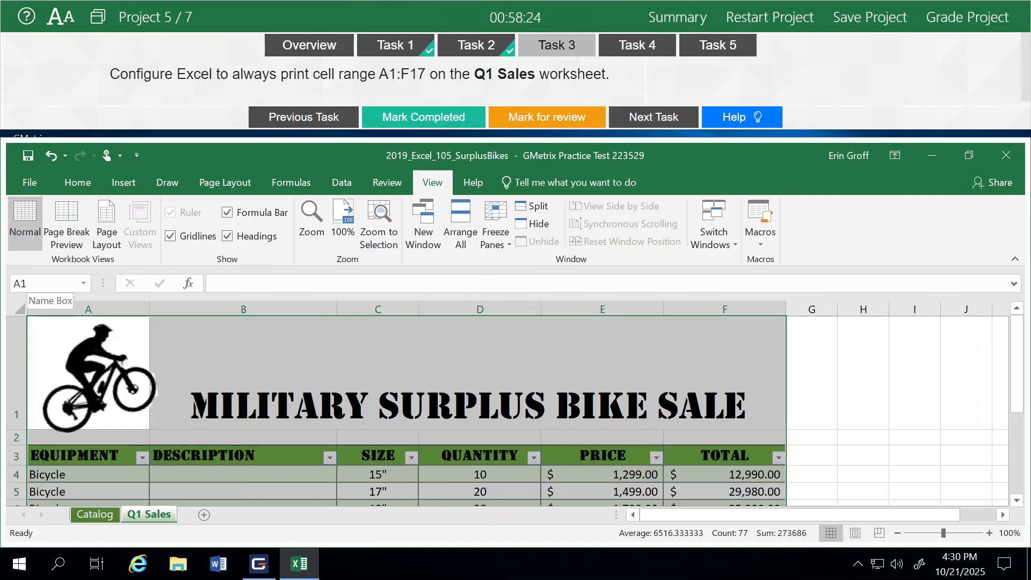
- Set the selected range A1:F17 as the print area, then mark Task 3 completed and proceed to Task 4
click(281, 188)
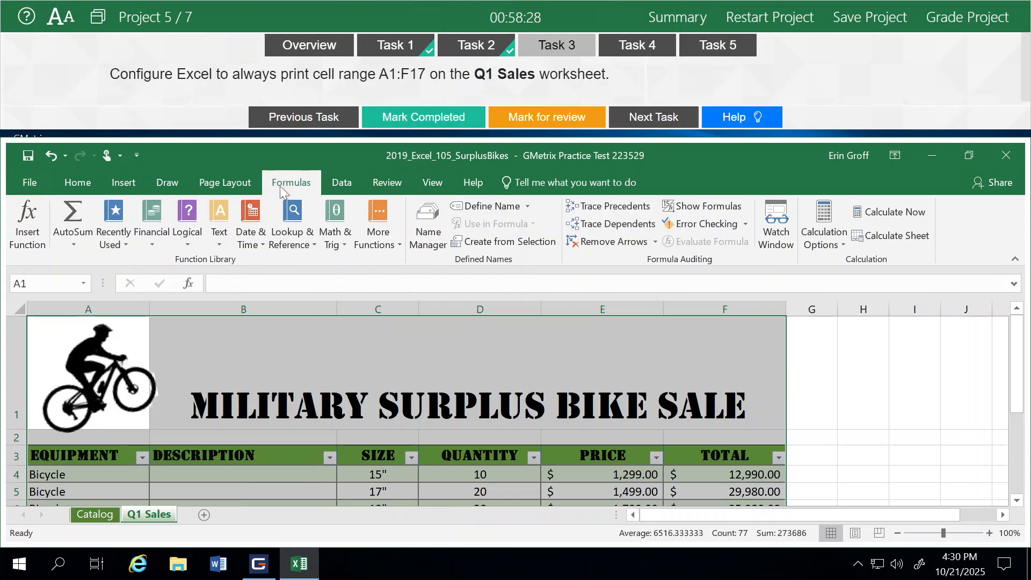
click(327, 187)
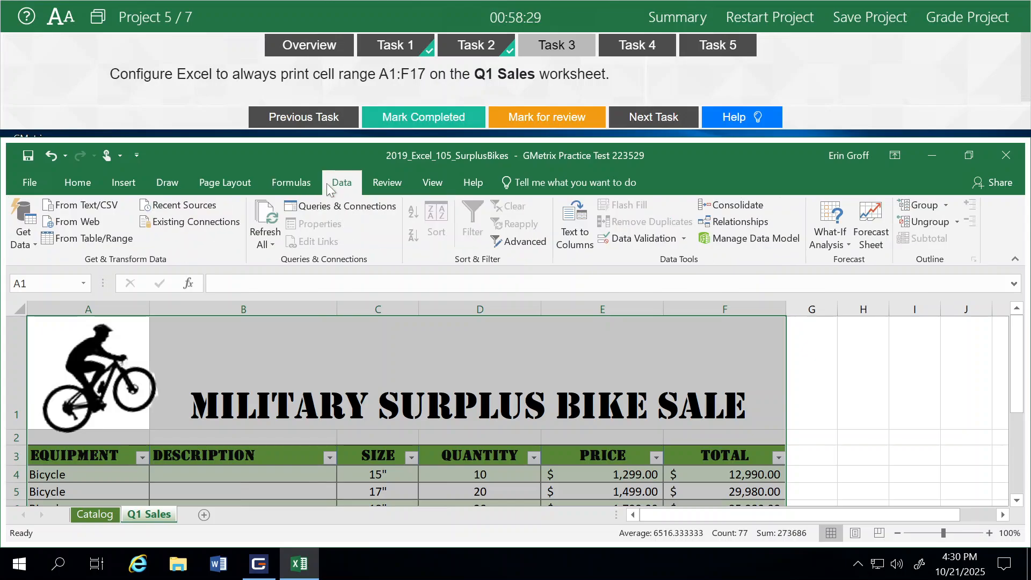
click(212, 185)
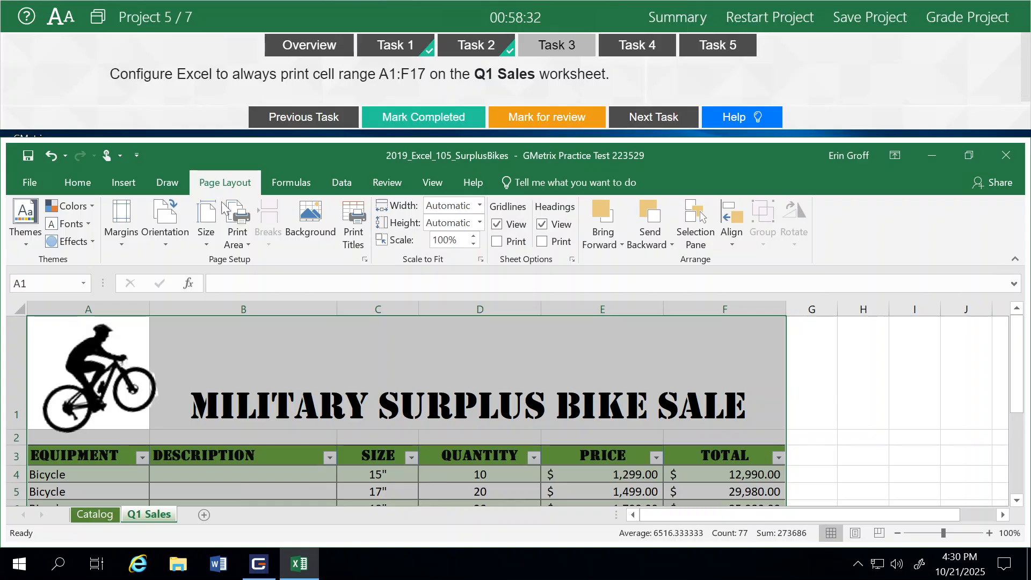
click(243, 234)
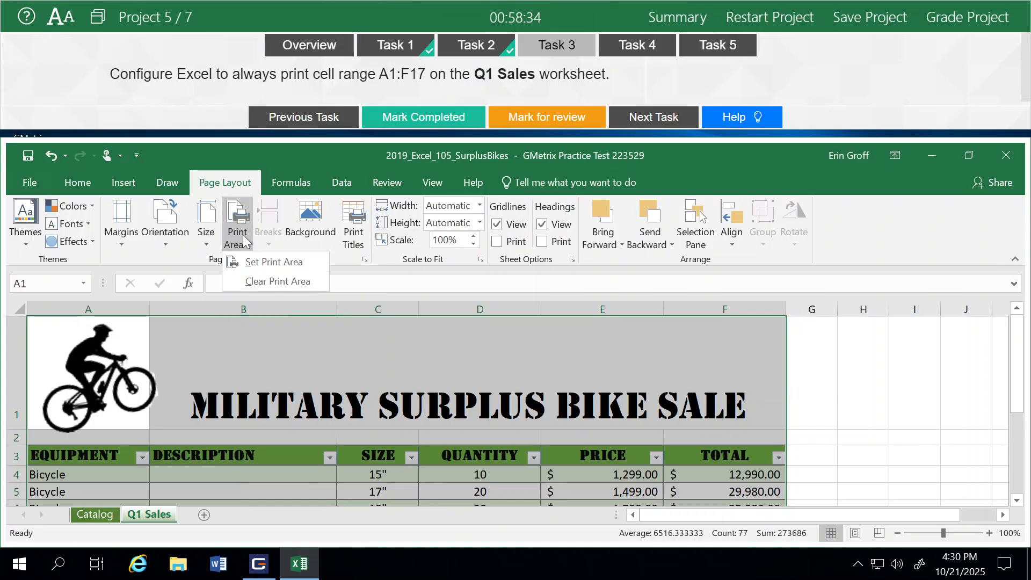
click(258, 262)
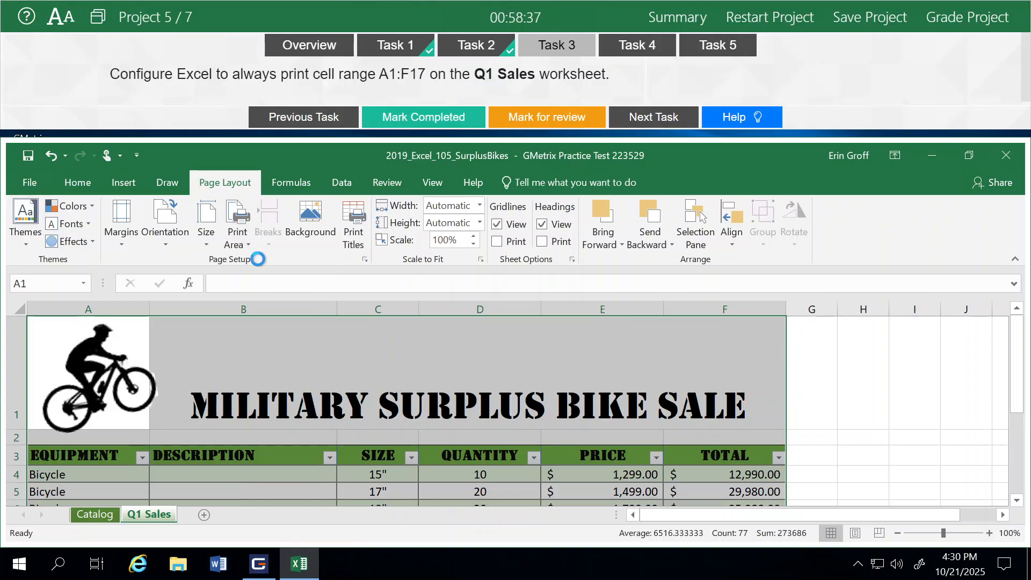
click(401, 119)
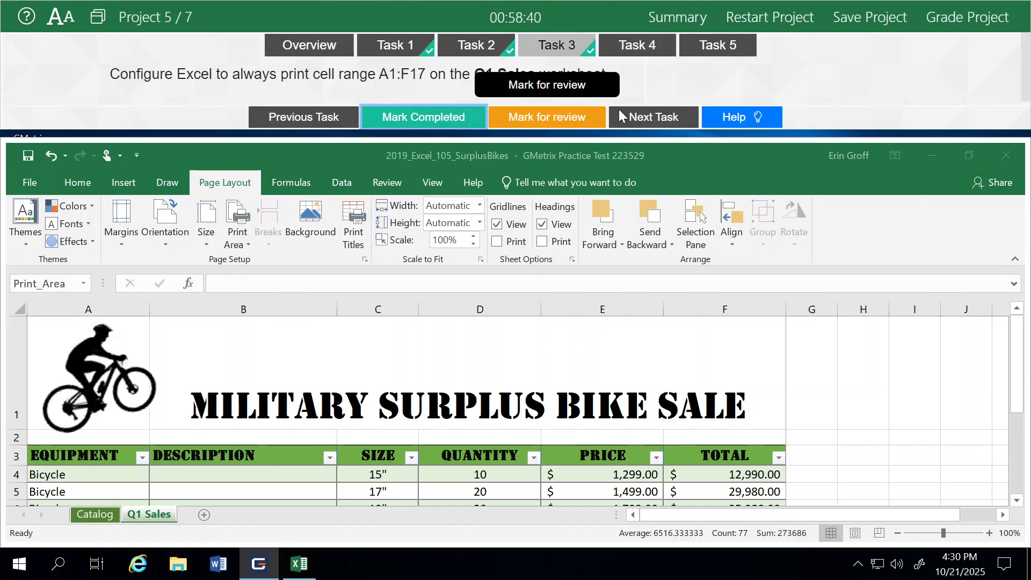
click(620, 115)
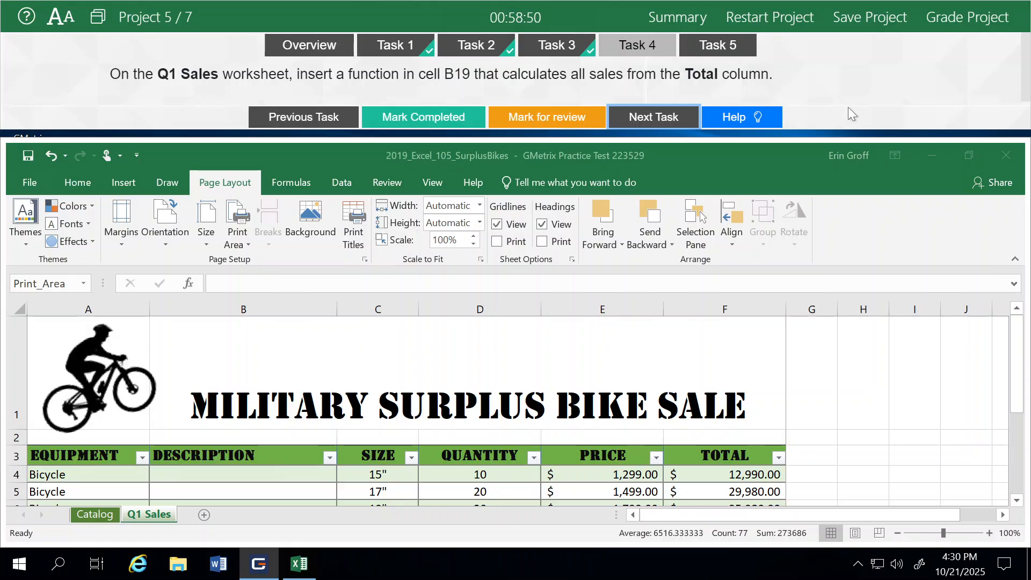
- Insert a SUM function in cell B19 of the Q1 Sales worksheet that adds the table's entire Total column
click(1023, 353)
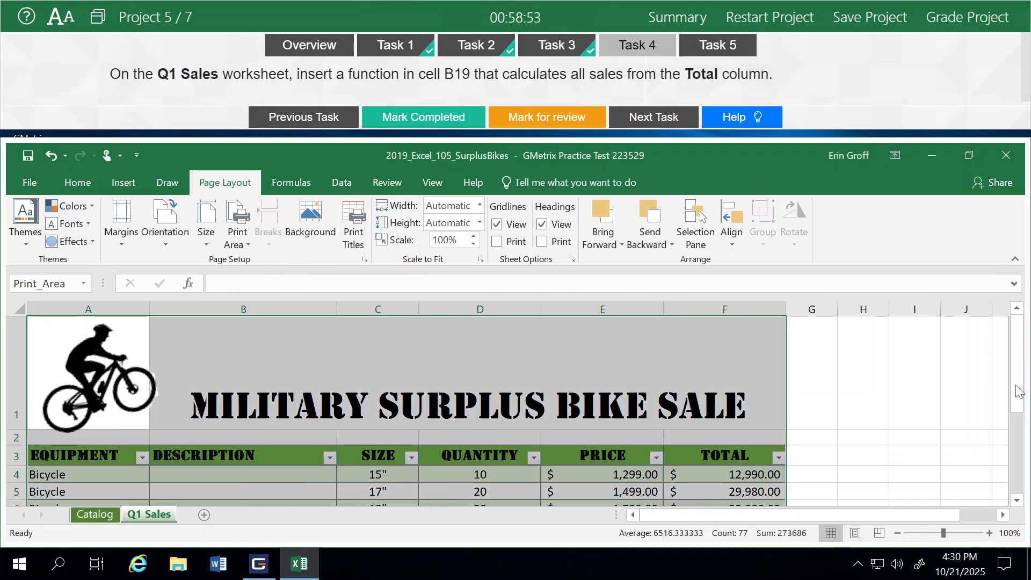
click(1020, 461)
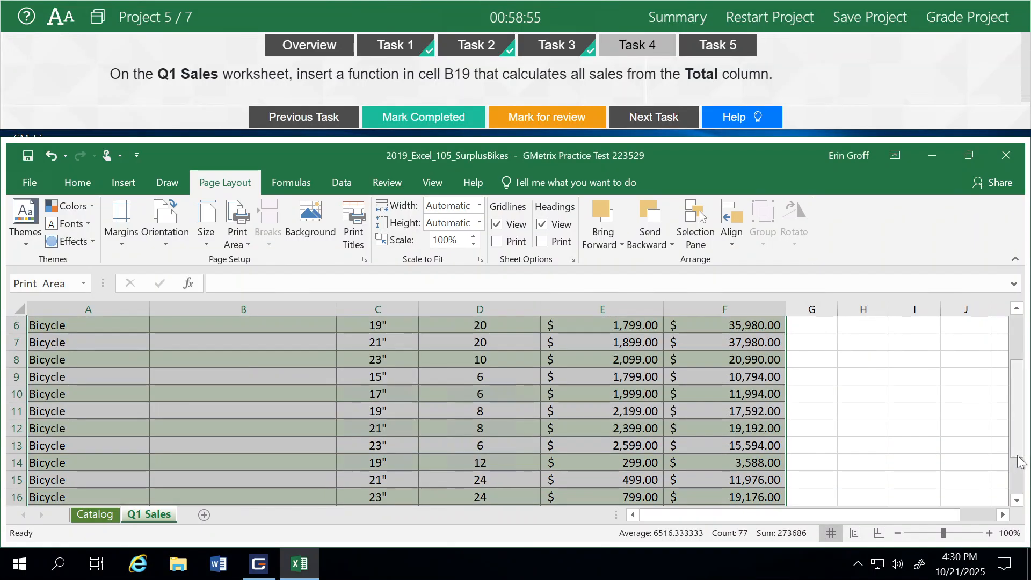
click(1018, 501)
click(1018, 500)
click(1018, 501)
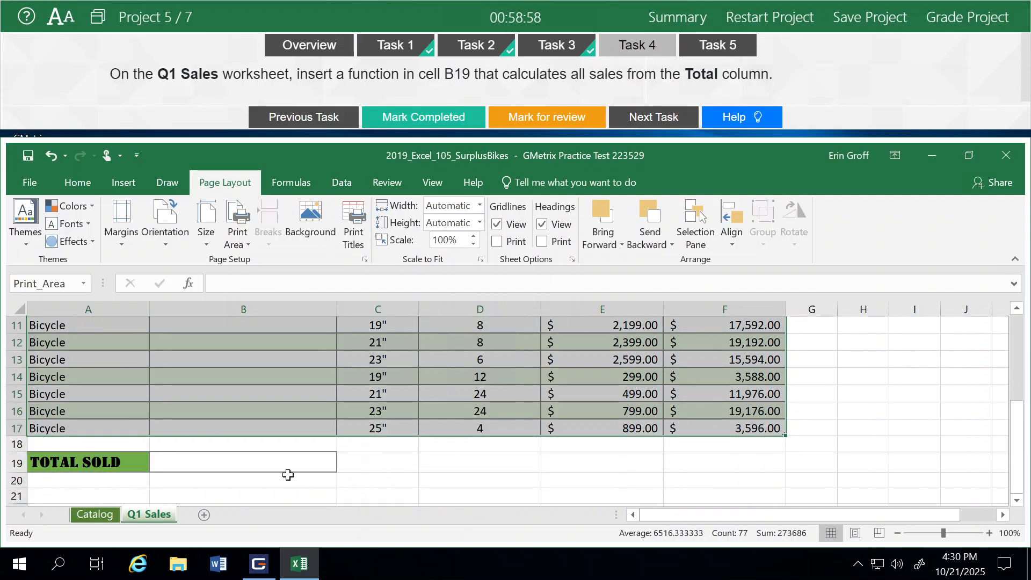
click(222, 464)
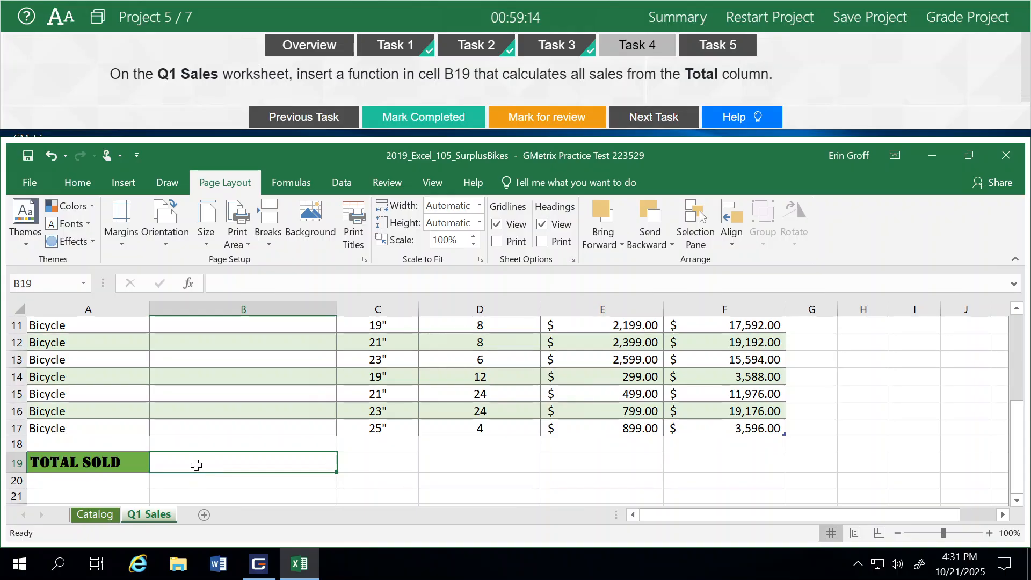
text(=)
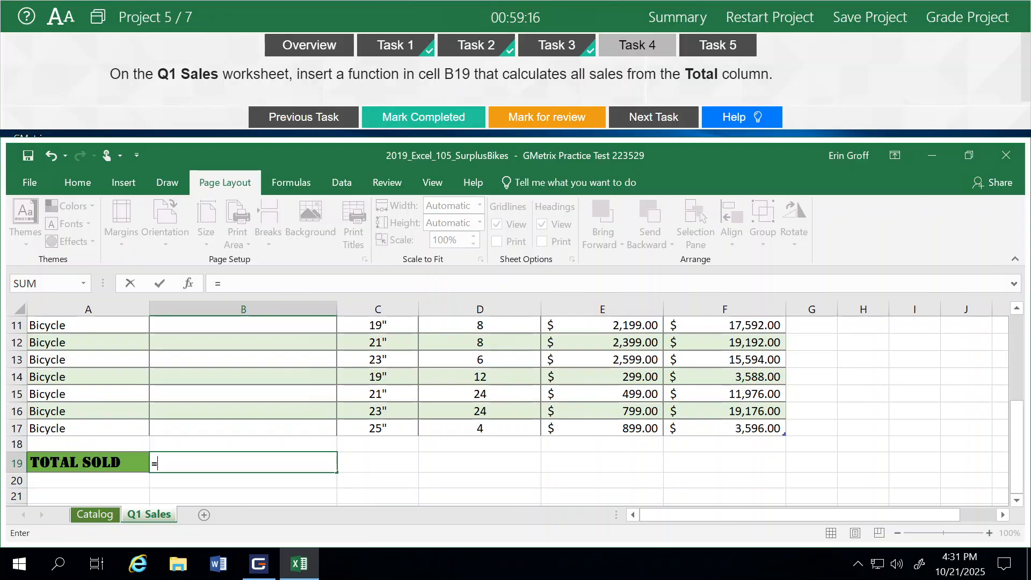
text(sum)
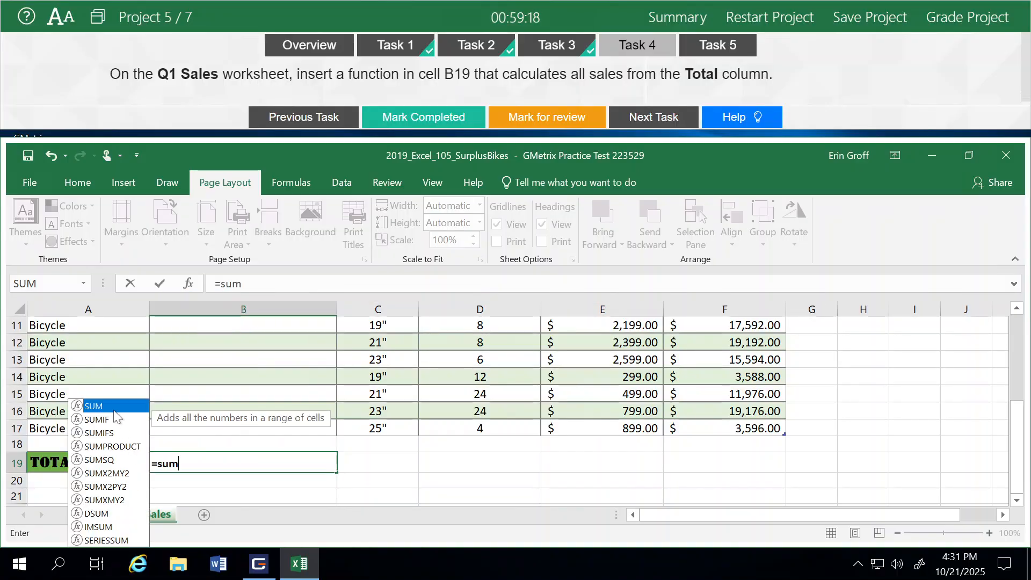
double_click(105, 406)
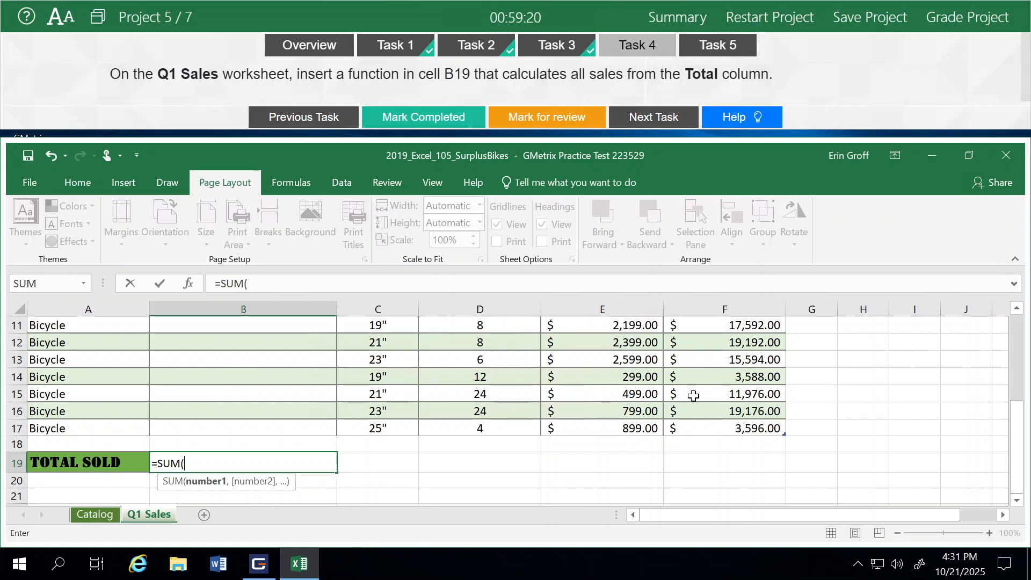
drag(710, 431, 702, 473)
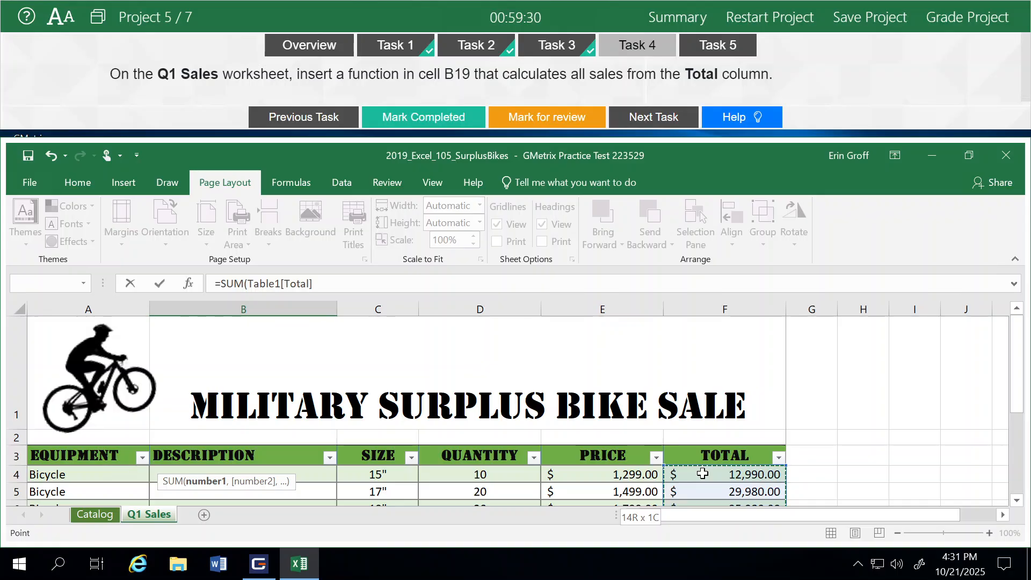
drag(702, 474, 702, 473)
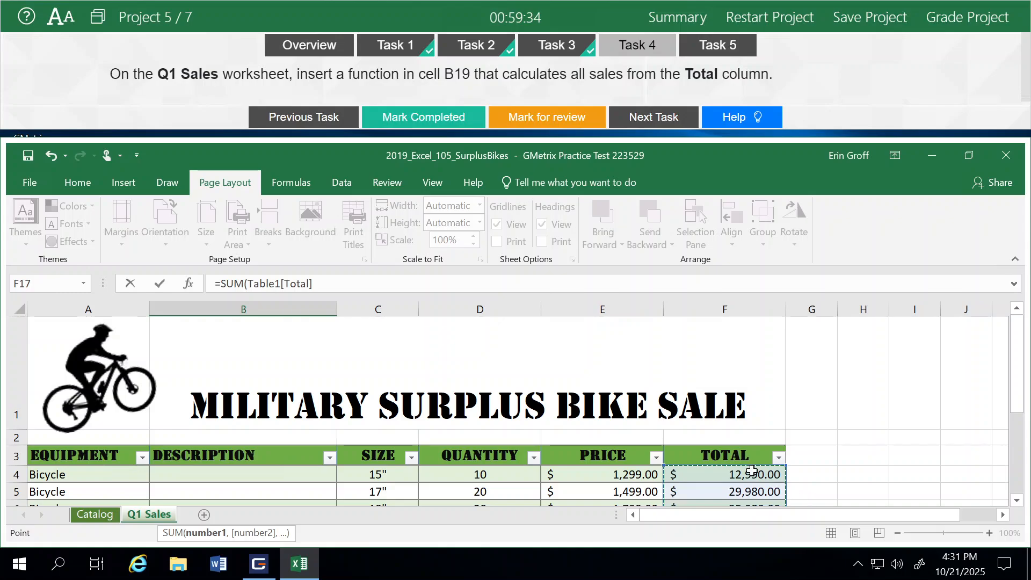
key(Return)
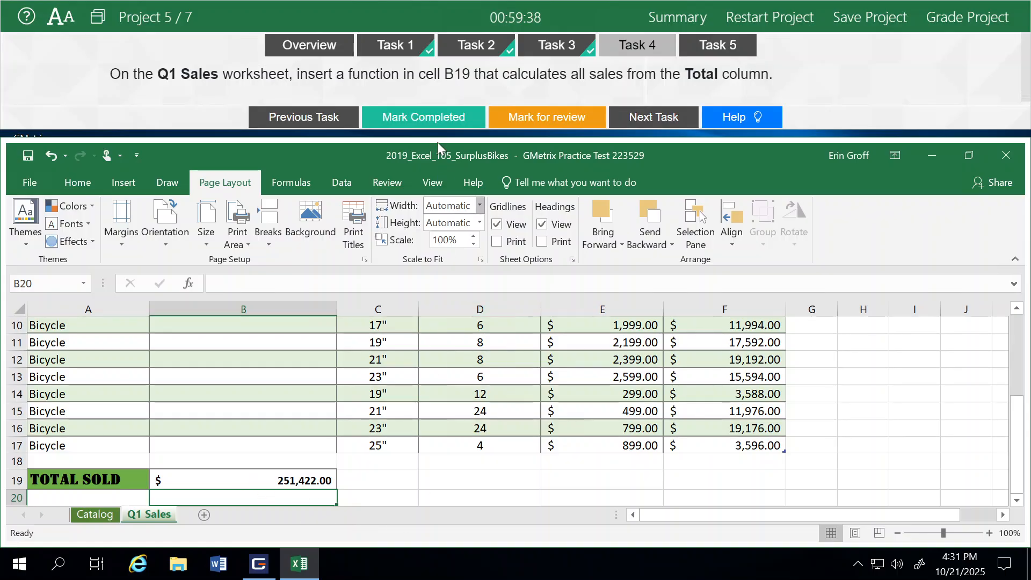
- Mark Task 4 completed, proceed to Task 5 and read its full instructions
click(437, 116)
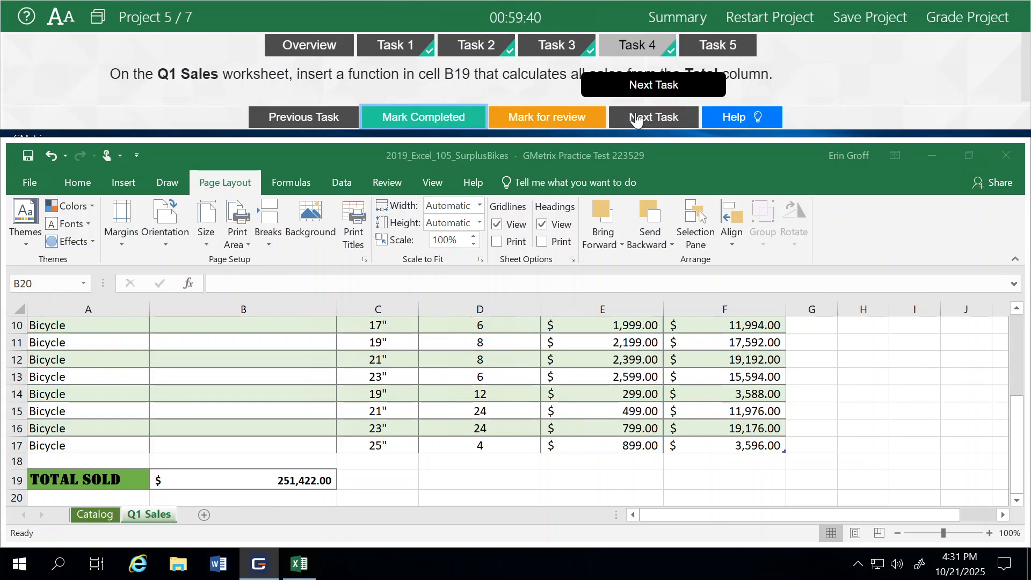
click(638, 119)
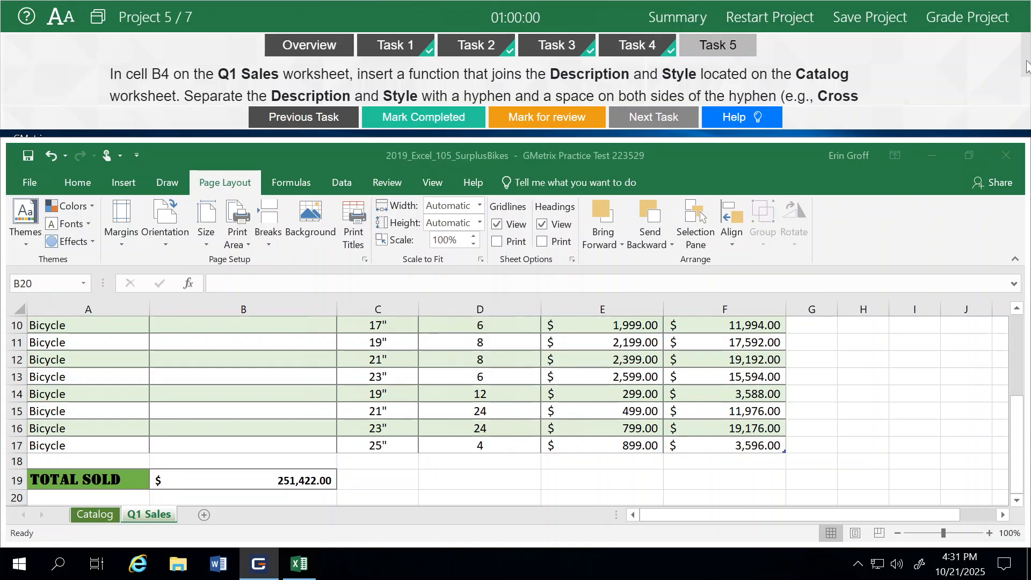
scroll(1024, 70, down, 1)
drag(1024, 75, 1024, 88)
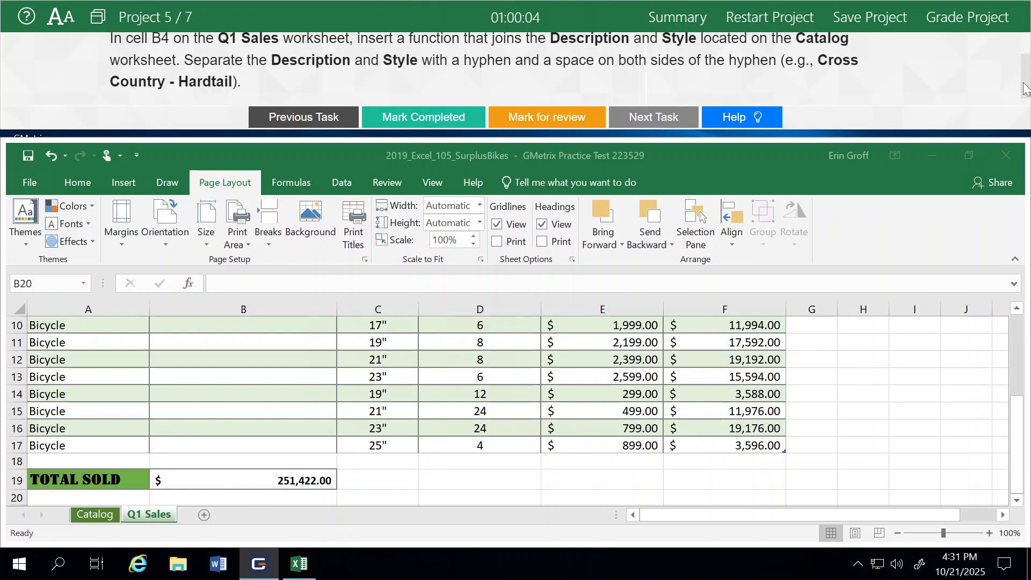
drag(1024, 89, 1028, 65)
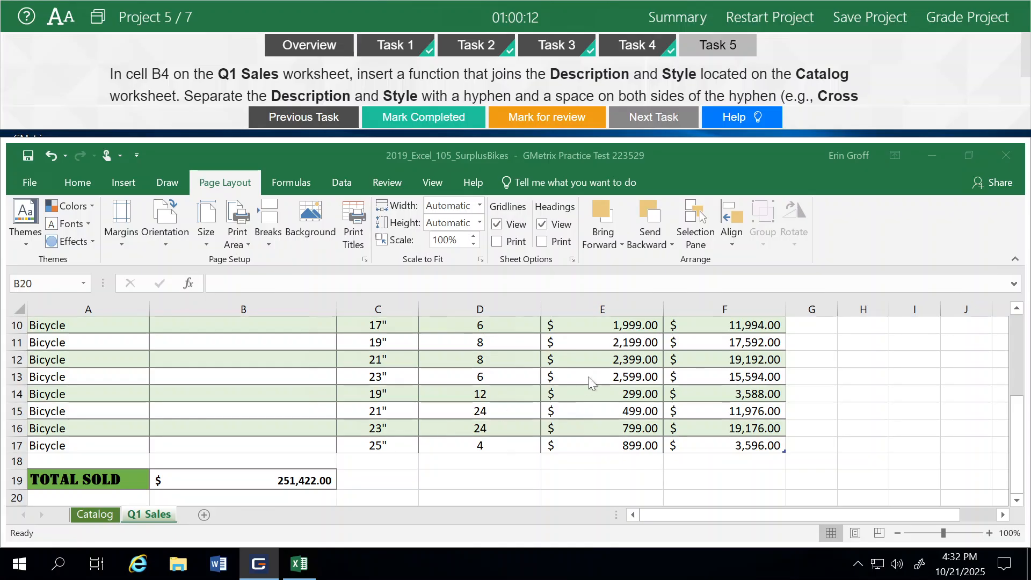
- Start a CONCATENATE function in cell B4 of Q1 Sales with the Description cell D4 of the Catalog worksheet as its first text
scroll(249, 424, up, 3)
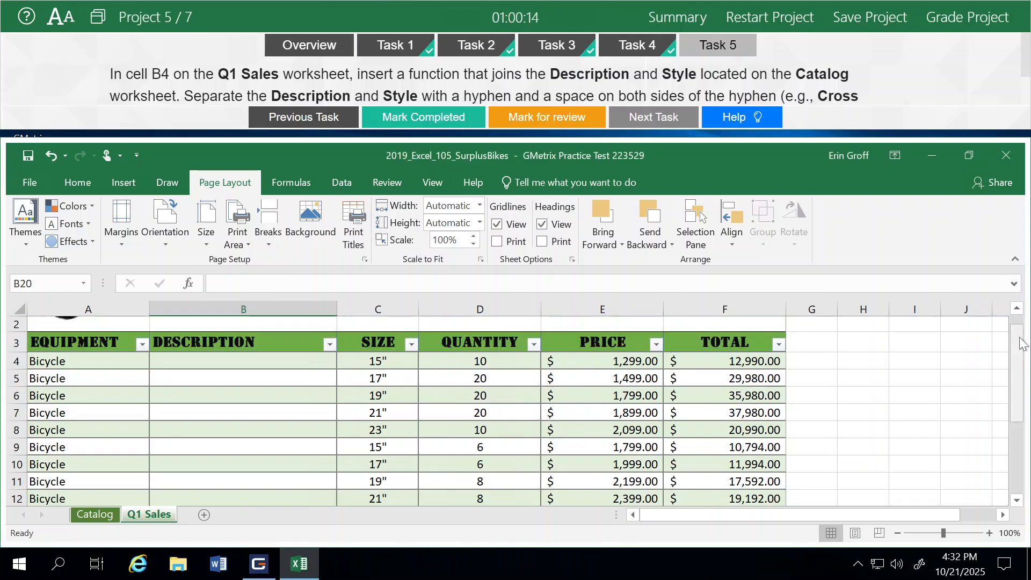
click(179, 360)
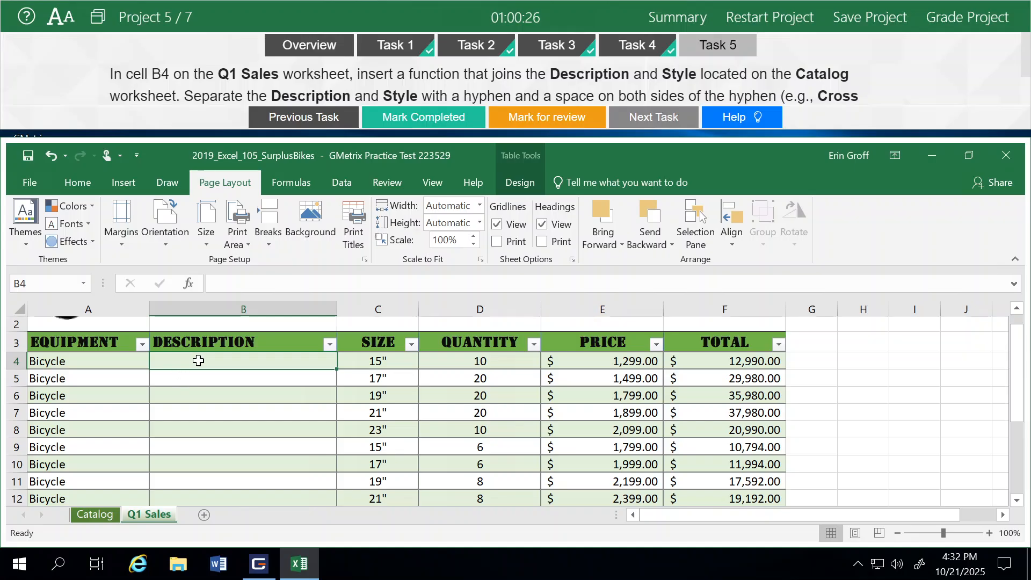
click(90, 515)
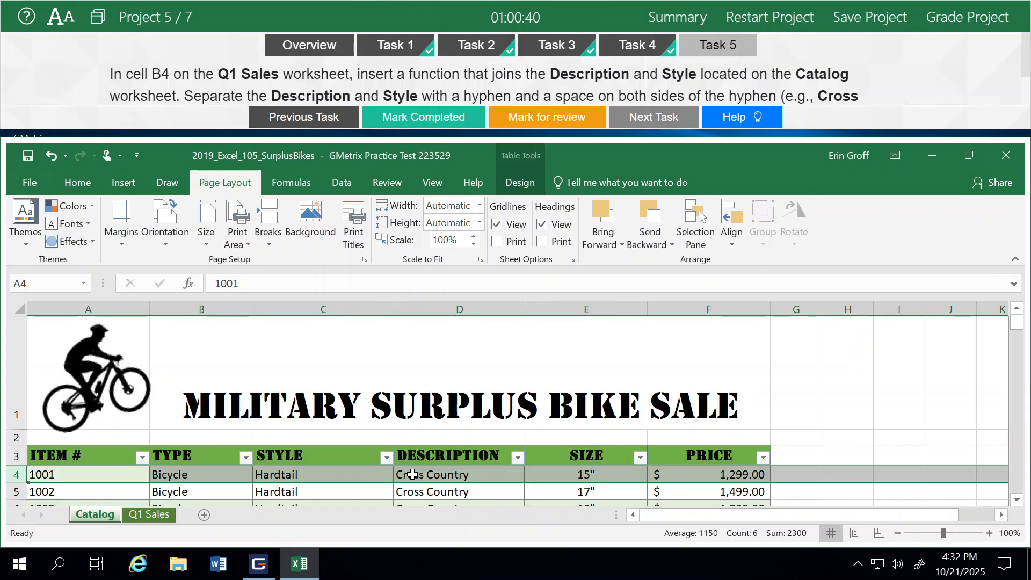
click(162, 517)
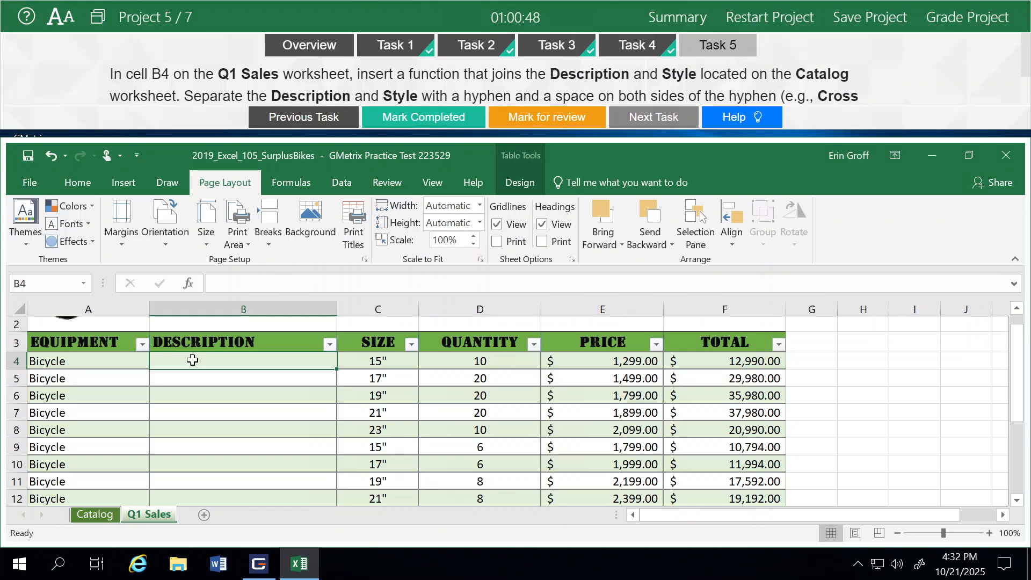
text(=)
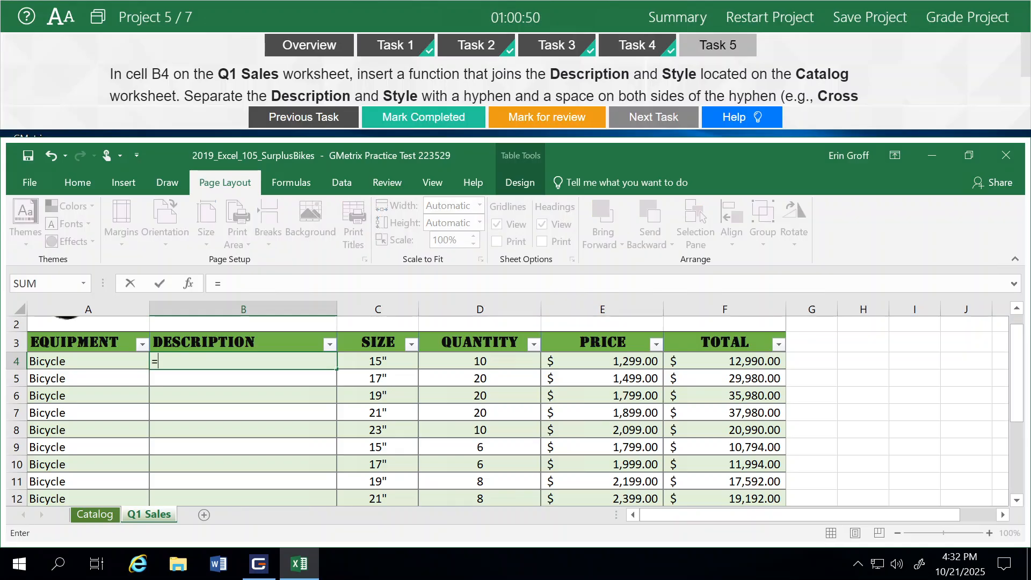
text(con)
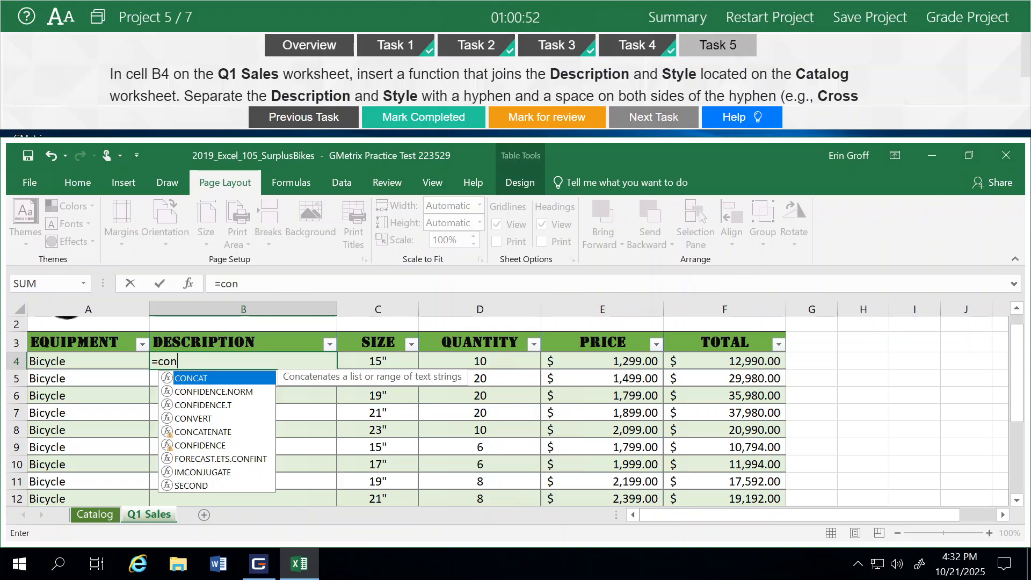
double_click(205, 433)
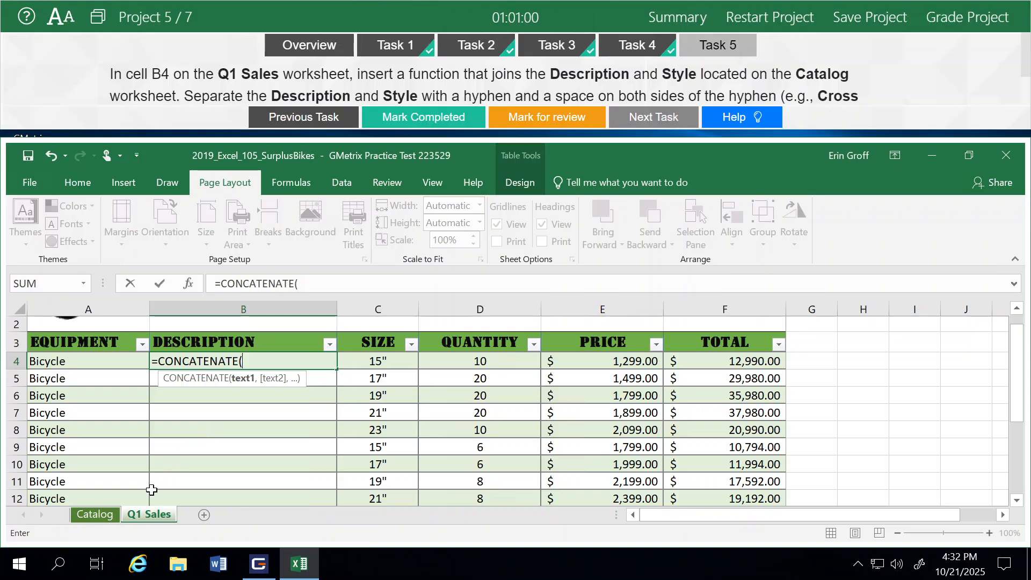
click(91, 516)
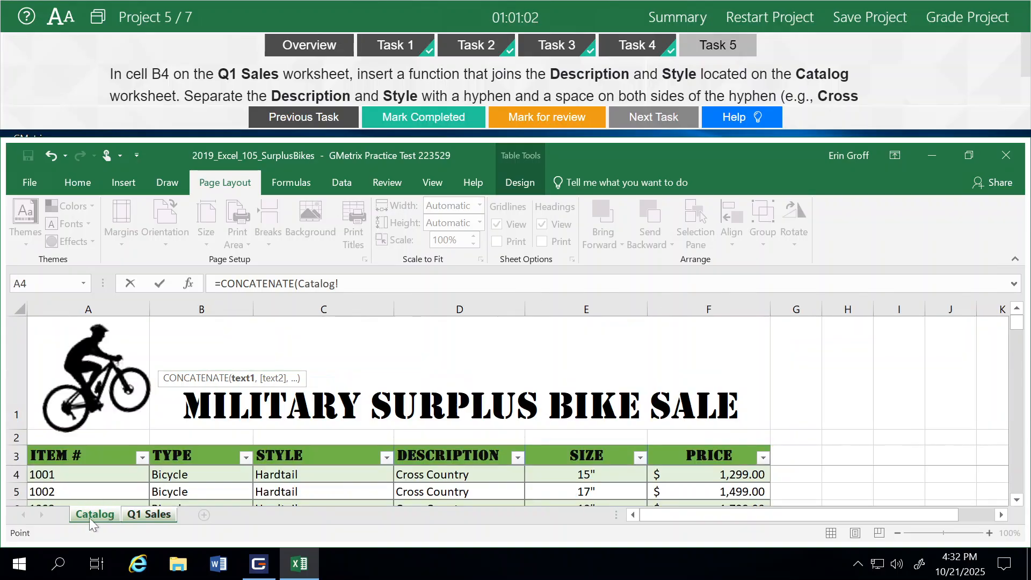
click(431, 475)
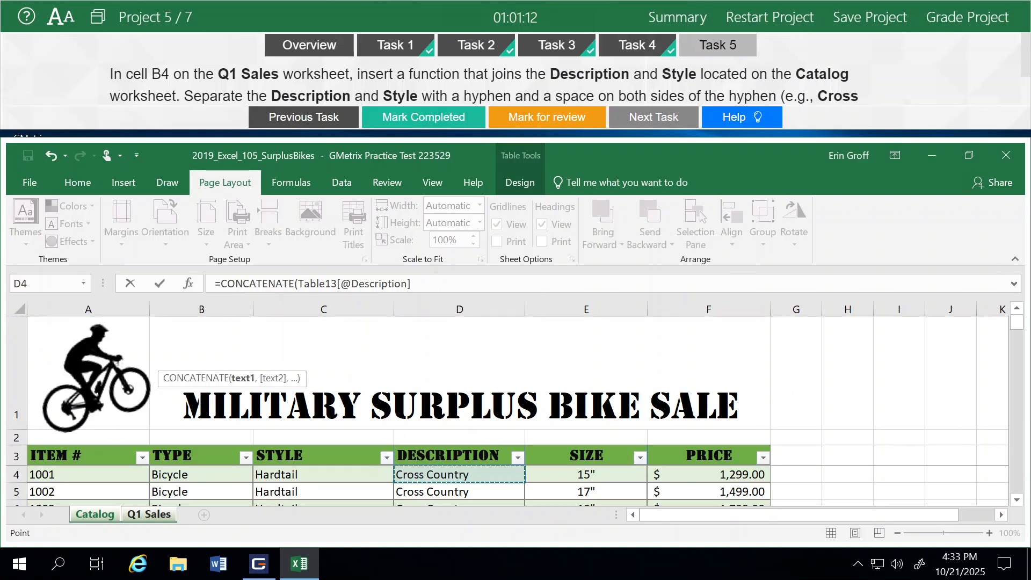
- Complete the CONCATENATE formula with the separator " - " and the Style cell C4 of the Catalog worksheet
click(413, 284)
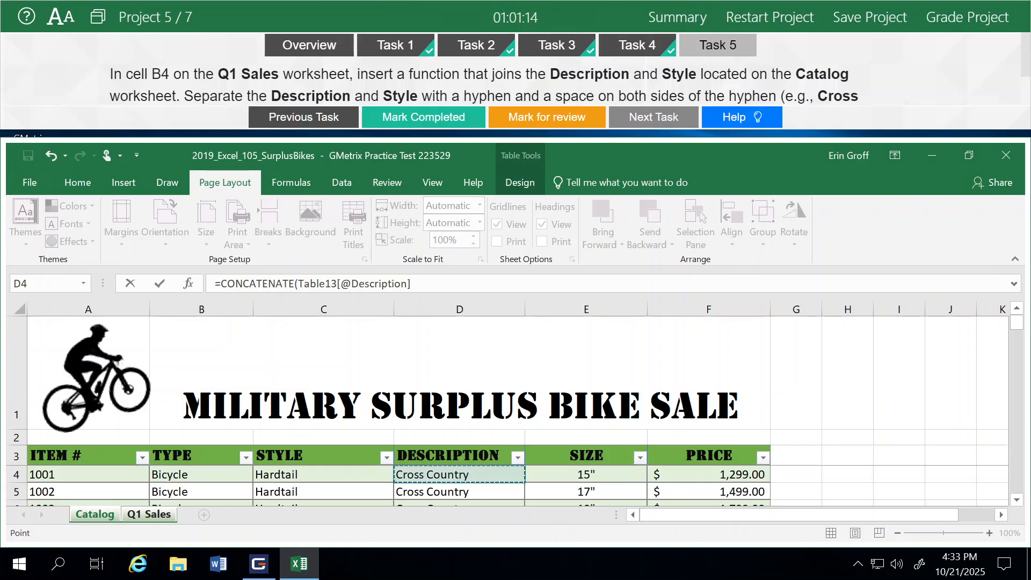
text(, )
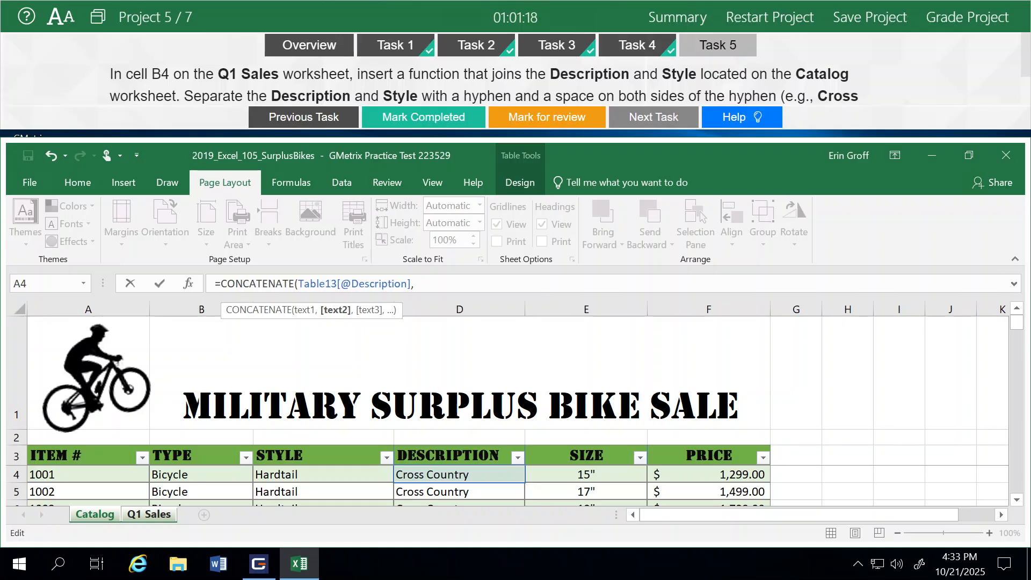
text(")
text(- ",)
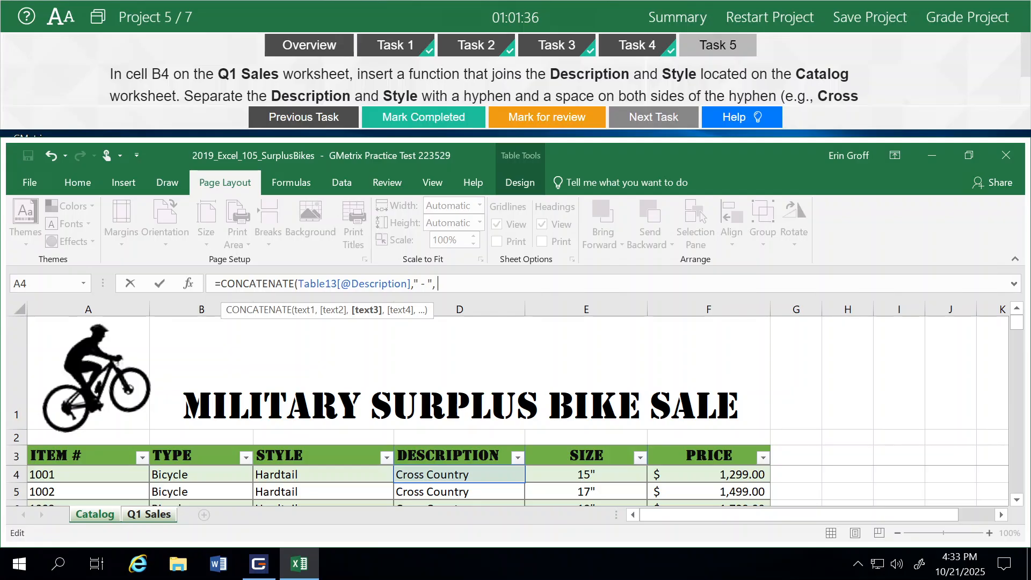
click(289, 476)
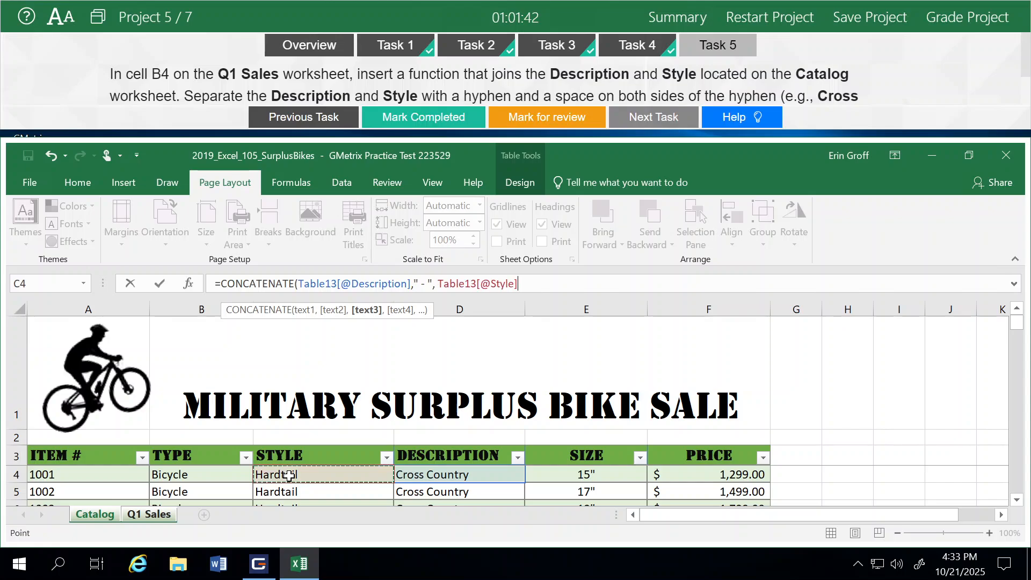
text())
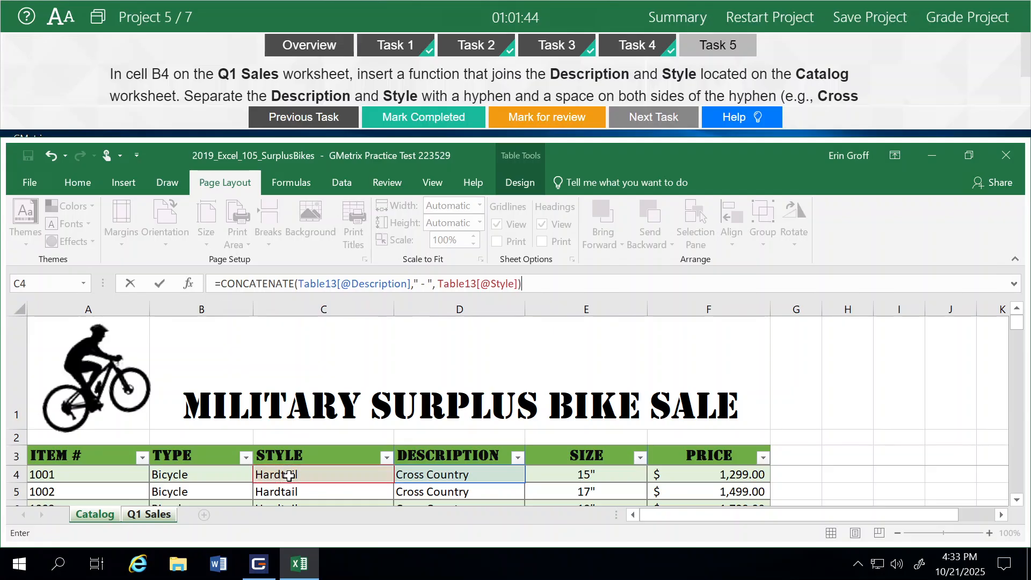
key(Return)
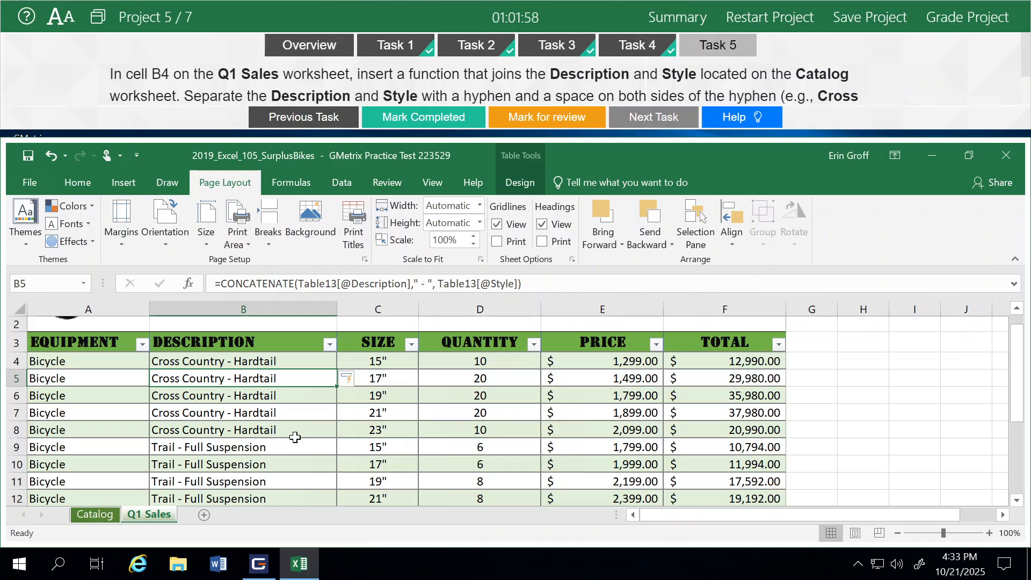
- Mark Task 5 completed, grade the Surplus Bikes project and continue to Project 6
click(407, 127)
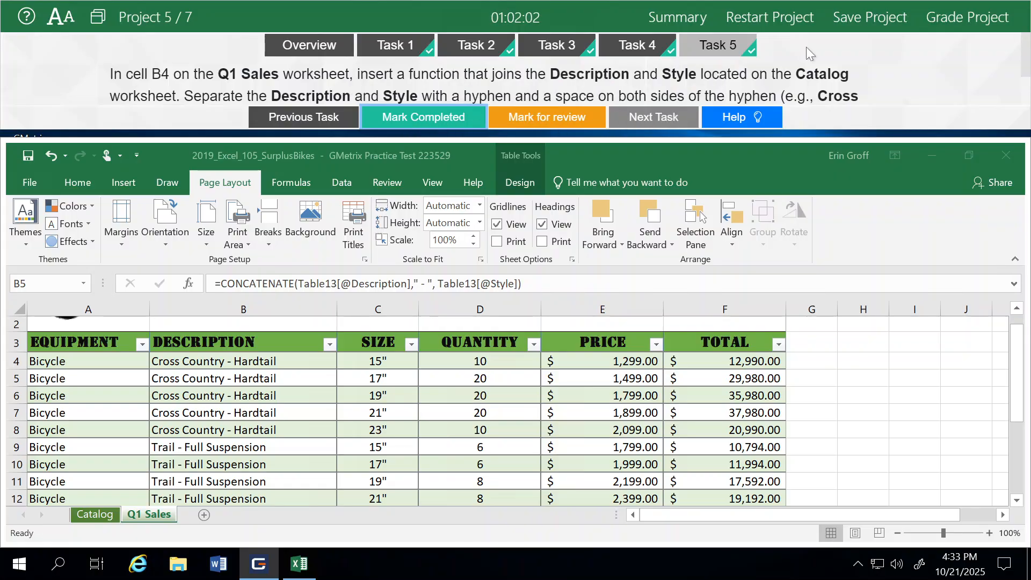
click(947, 20)
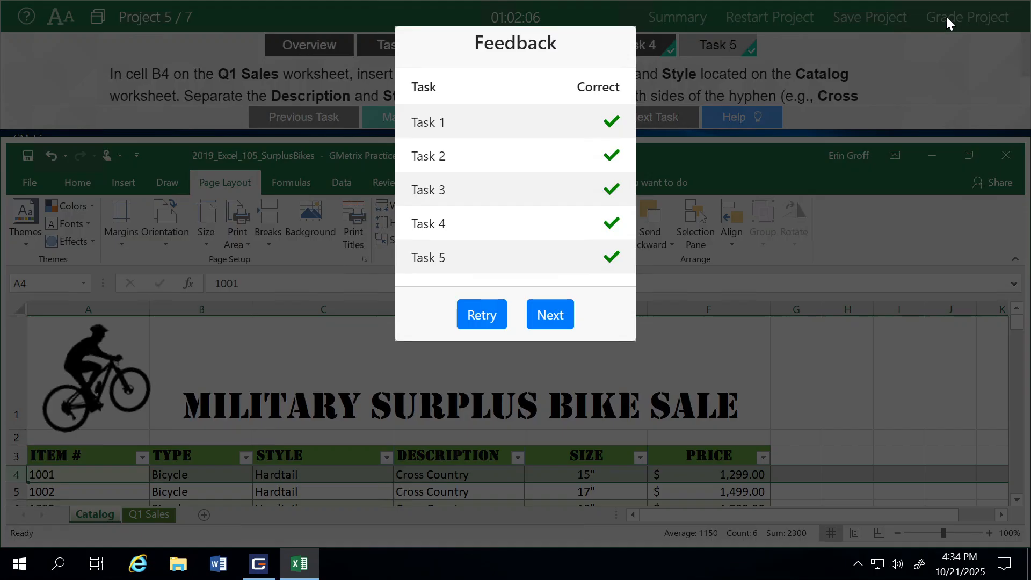
click(548, 322)
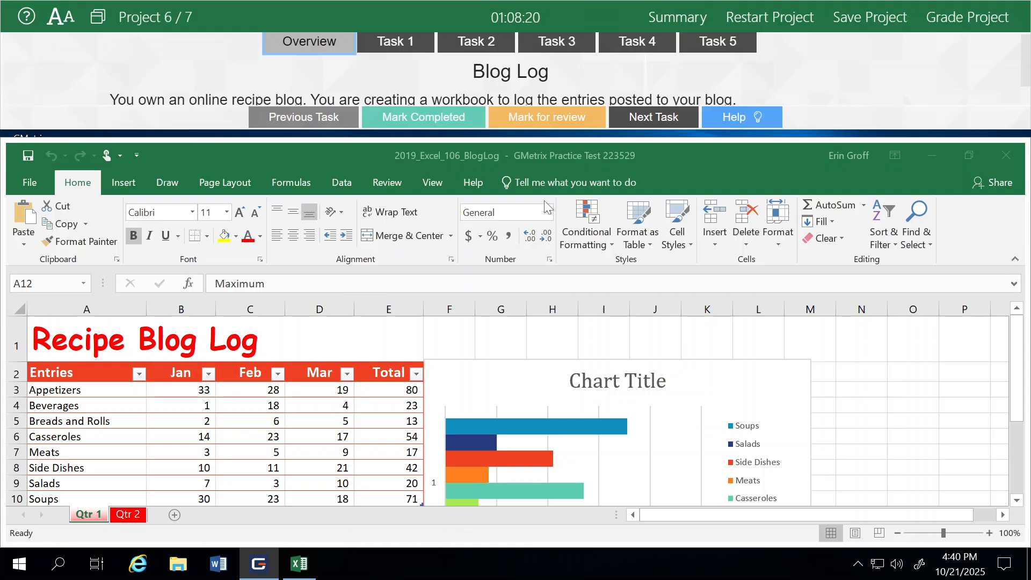
- Open Task 1, add a total row to the table on the Qtr 1 worksheet and mark the task completed
click(384, 43)
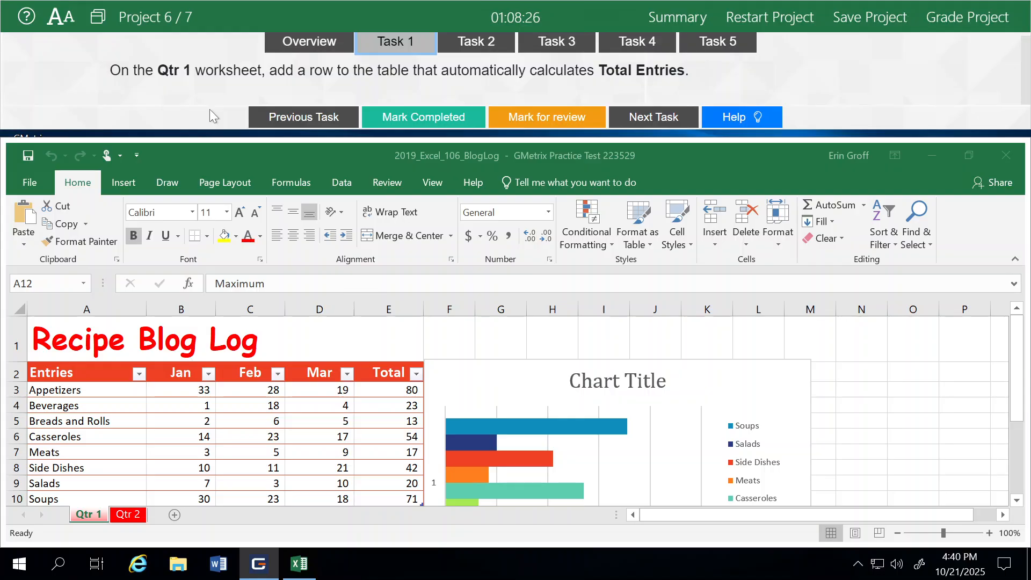
scroll(246, 332, down, 1)
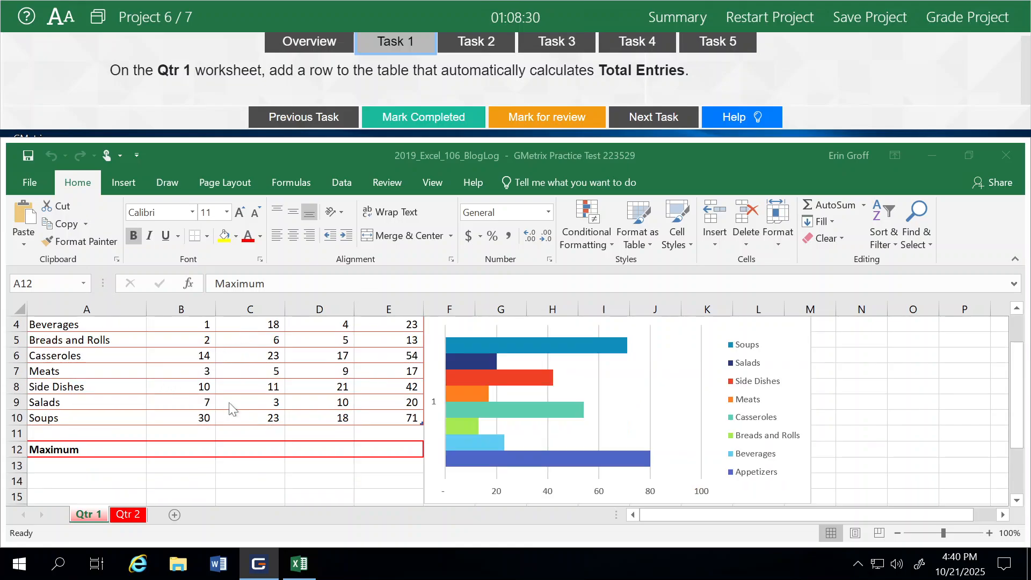
click(122, 402)
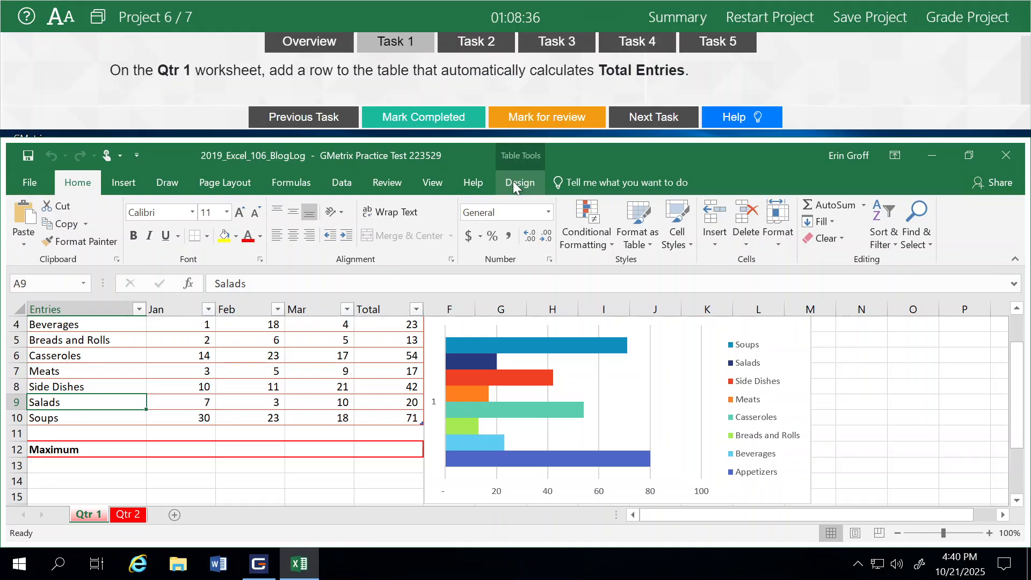
click(515, 183)
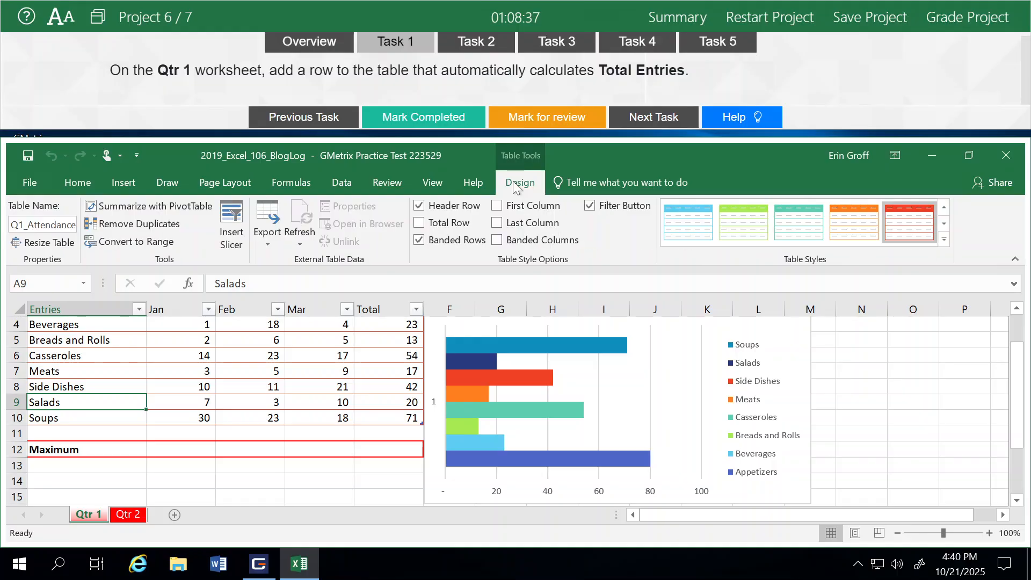
click(420, 223)
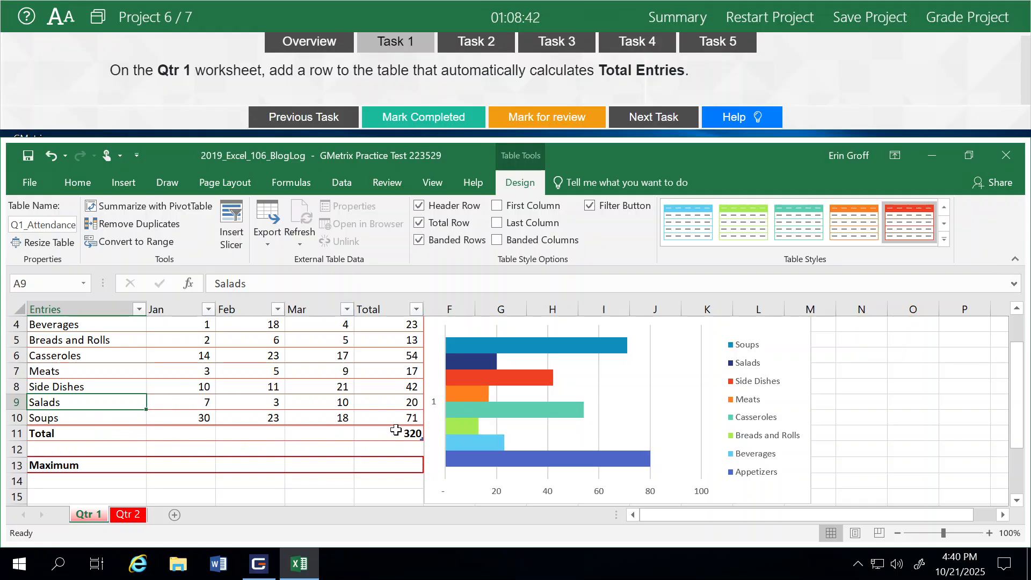
click(423, 121)
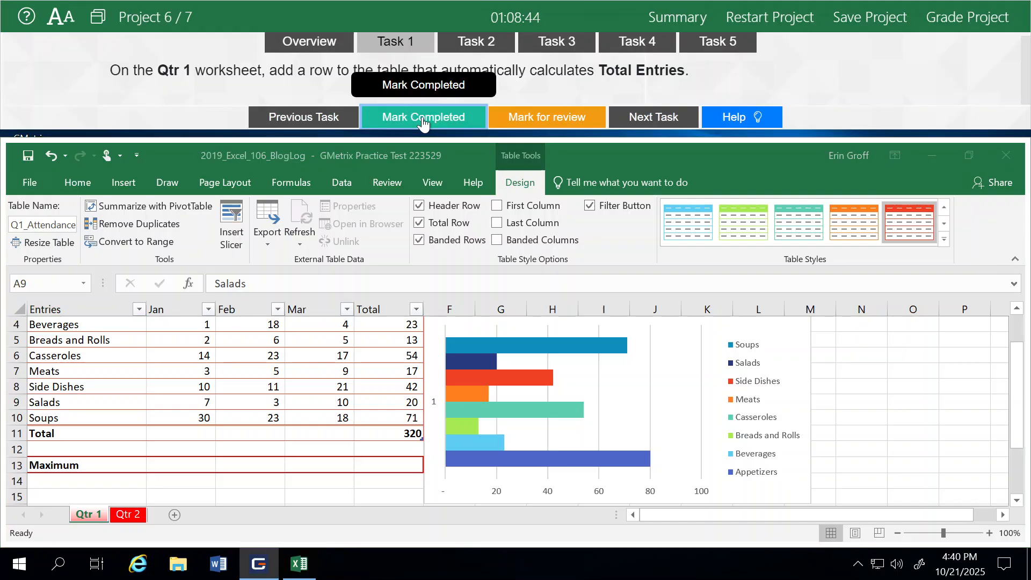
- For Task 2, enter =MAX(Q1_Attendance[Total]) in cell E13 of the Maximum row and mark the task completed
click(656, 123)
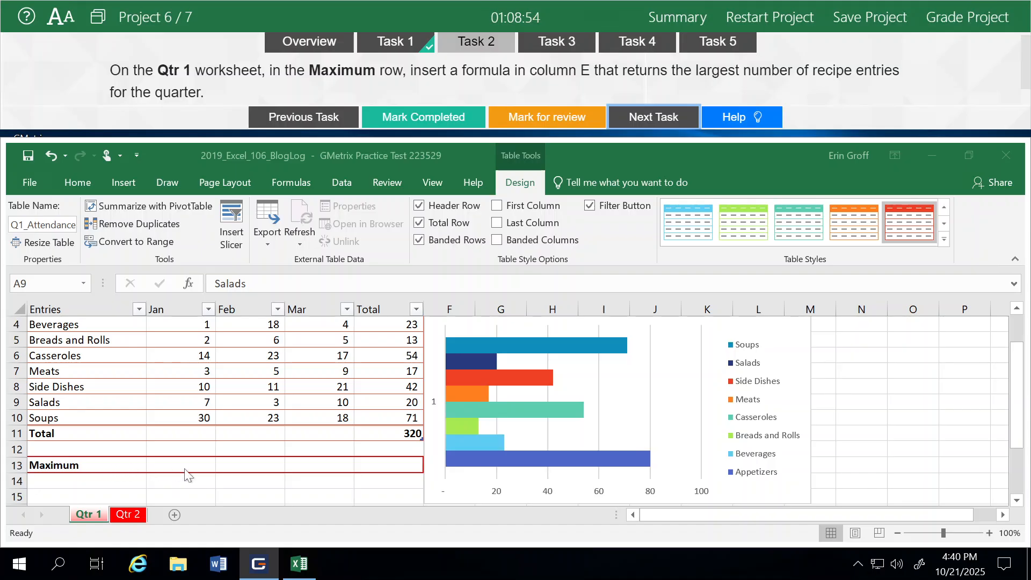
click(378, 463)
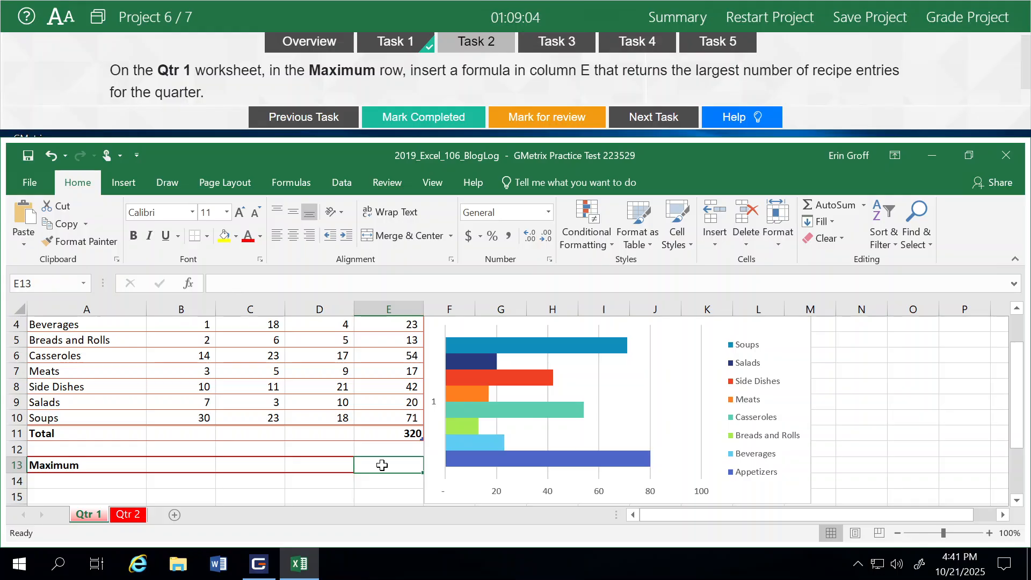
text(=)
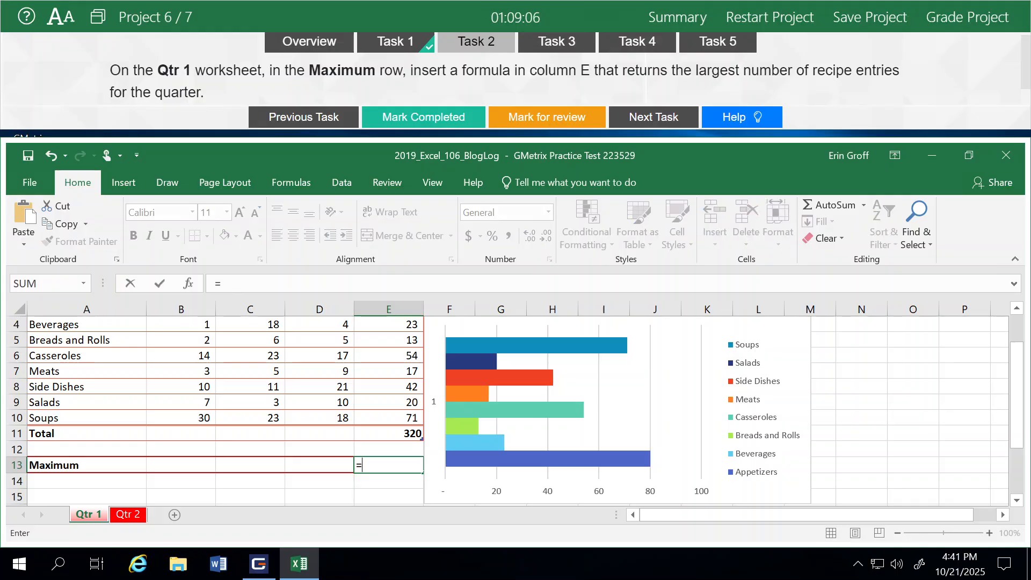
text(ma)
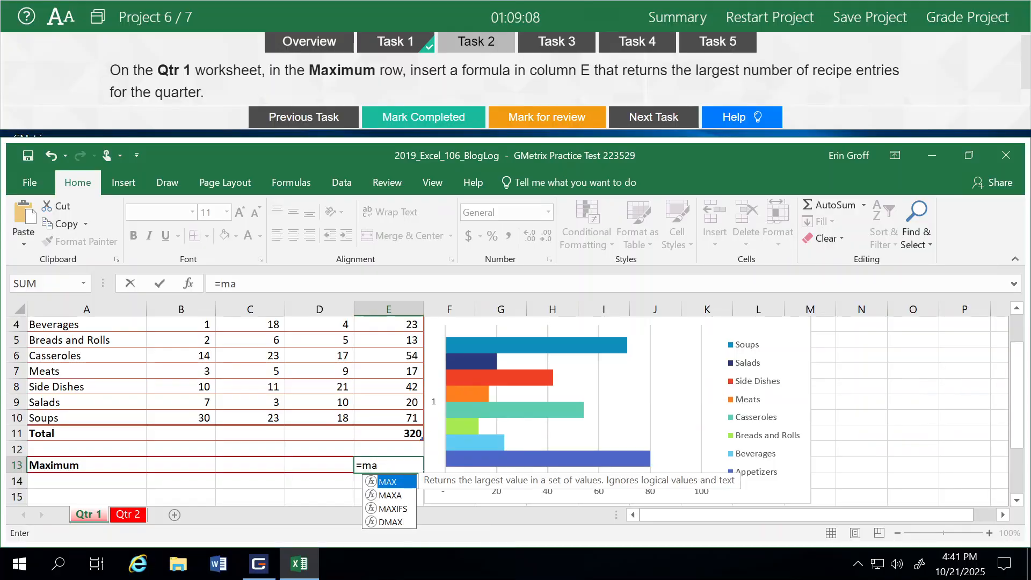
text(x)
double_click(389, 482)
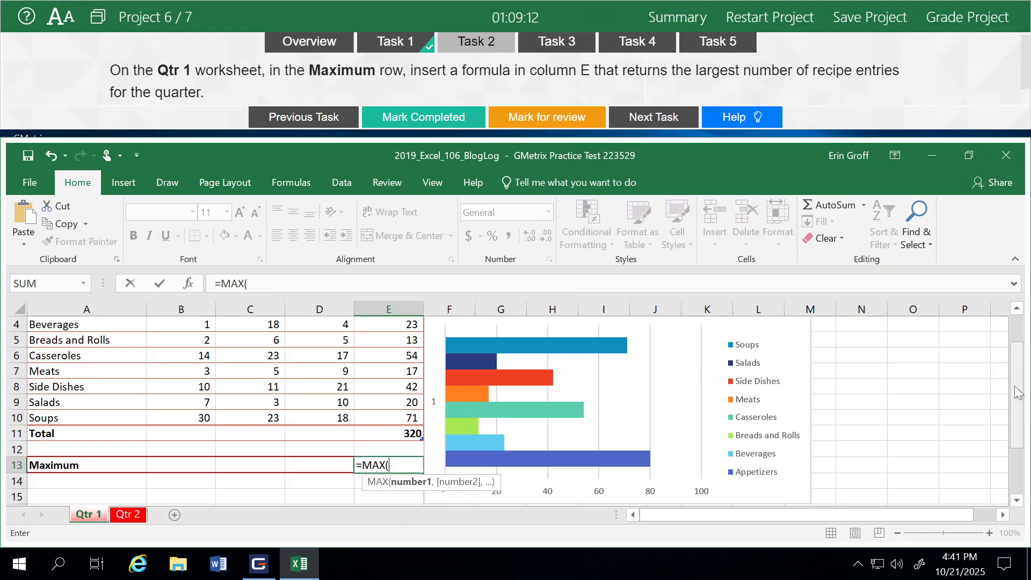
scroll(1018, 392, up, 2)
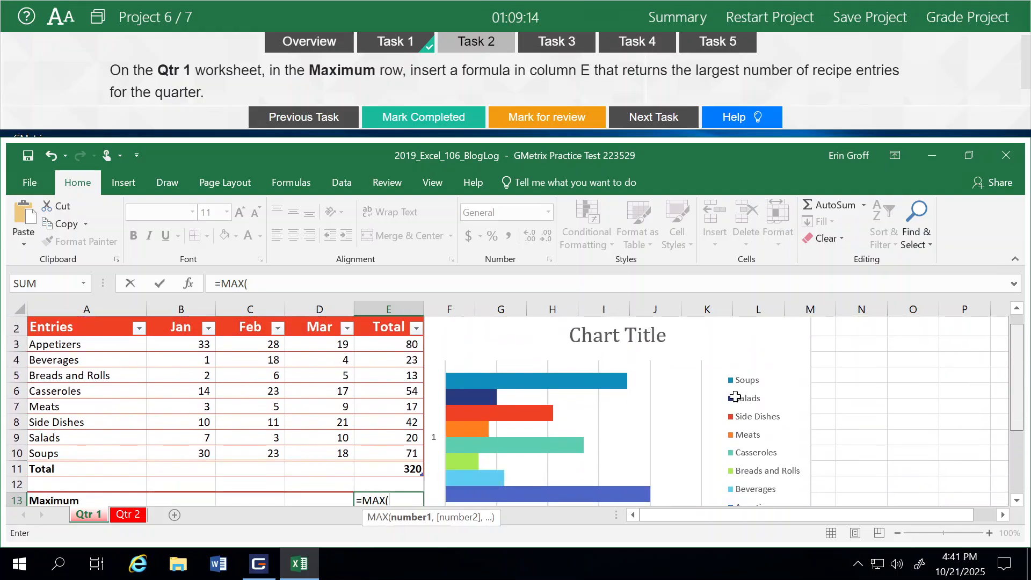
drag(378, 347, 380, 452)
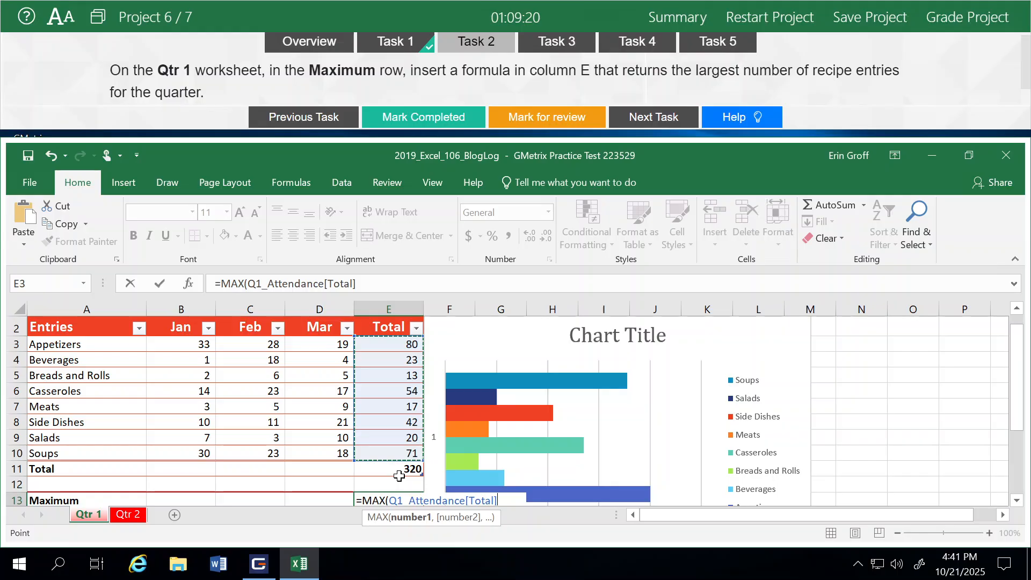
key(Return)
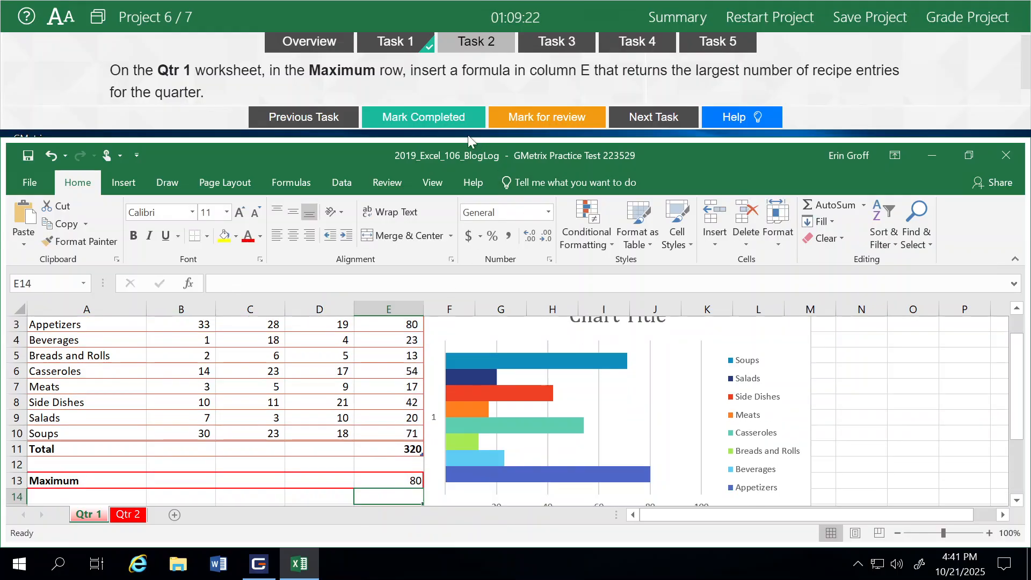
click(444, 127)
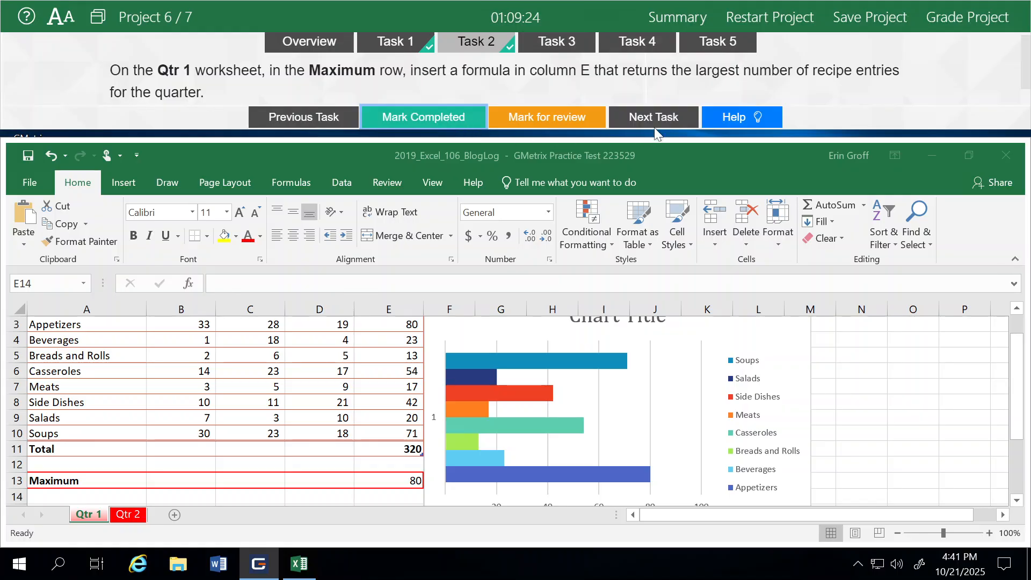
- Proceed to Task 3 and insert a 2-D Pie chart from the Entries and Total columns, ranges A2:A10 and E2:E10
click(675, 123)
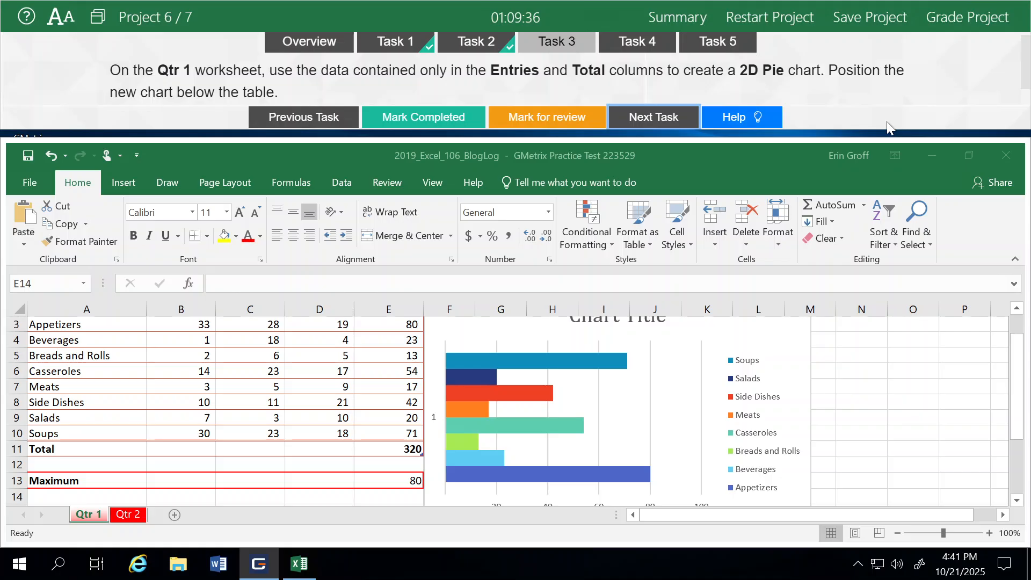
click(1019, 314)
click(1018, 310)
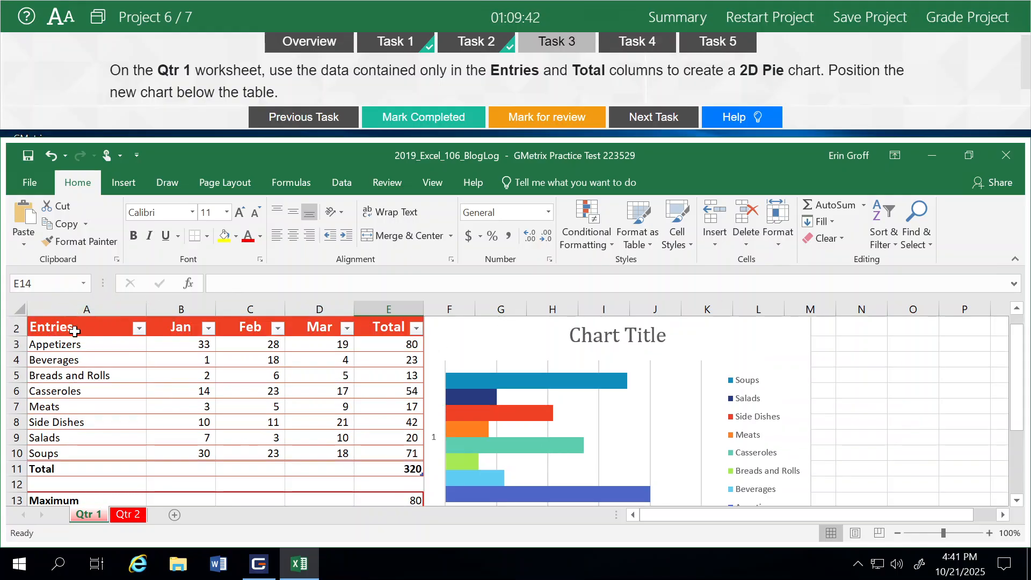
drag(75, 331, 70, 453)
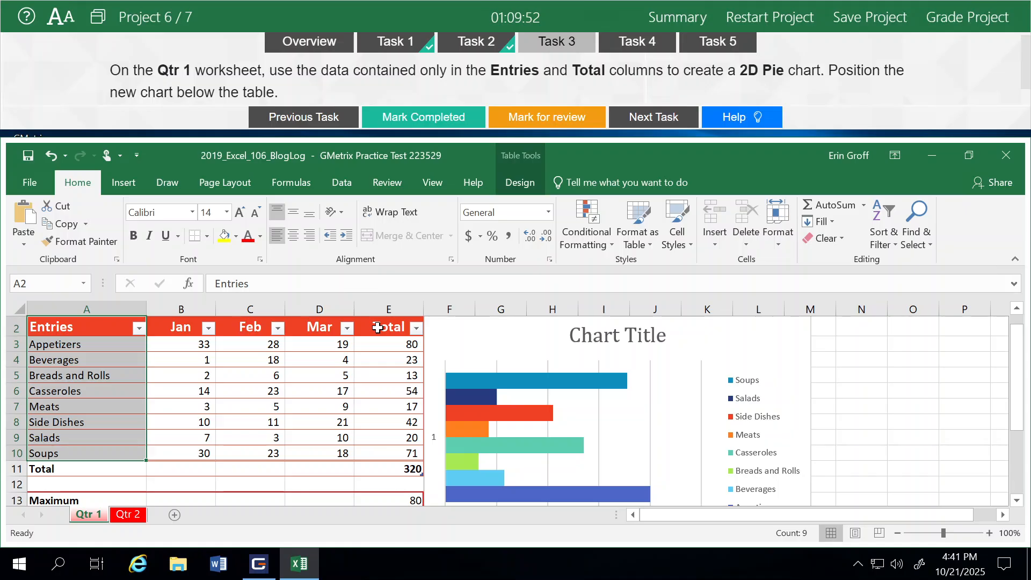
ctrl+drag(377, 328, 394, 457)
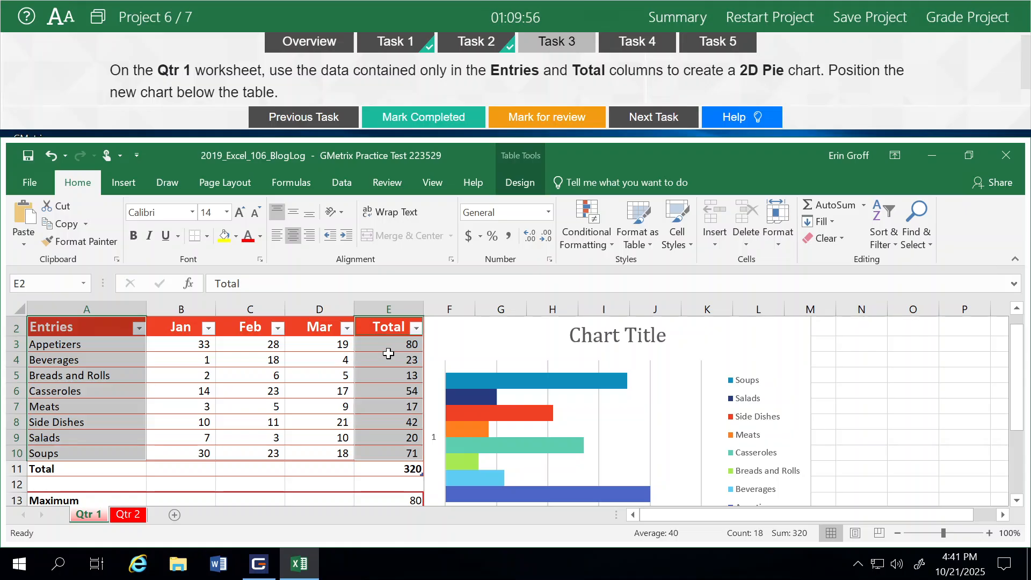
click(123, 184)
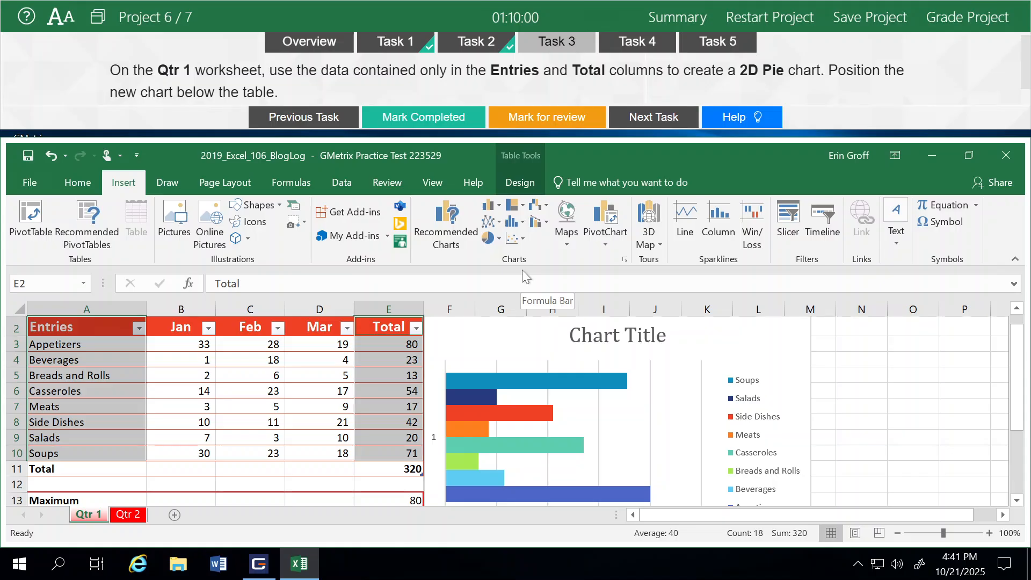
click(495, 242)
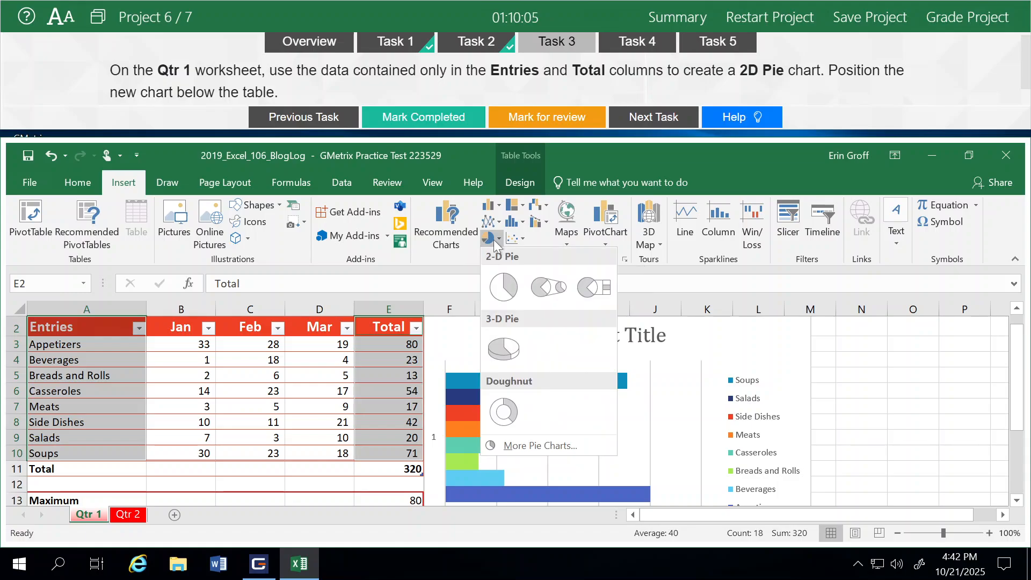
click(503, 290)
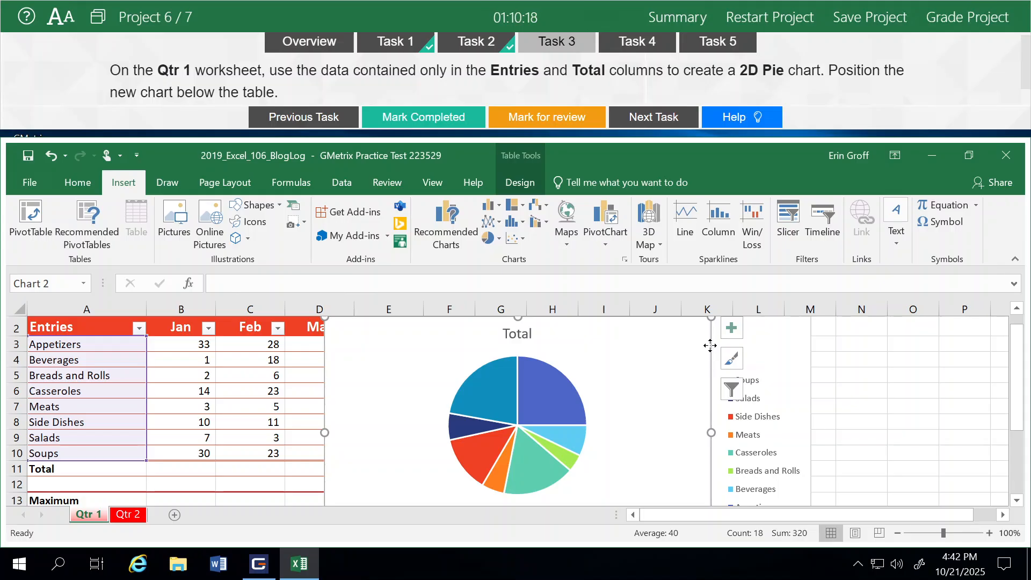
- Move the pie chart below the table, with its upper edge at row 14, and mark Task 3 completed
drag(710, 345, 498, 480)
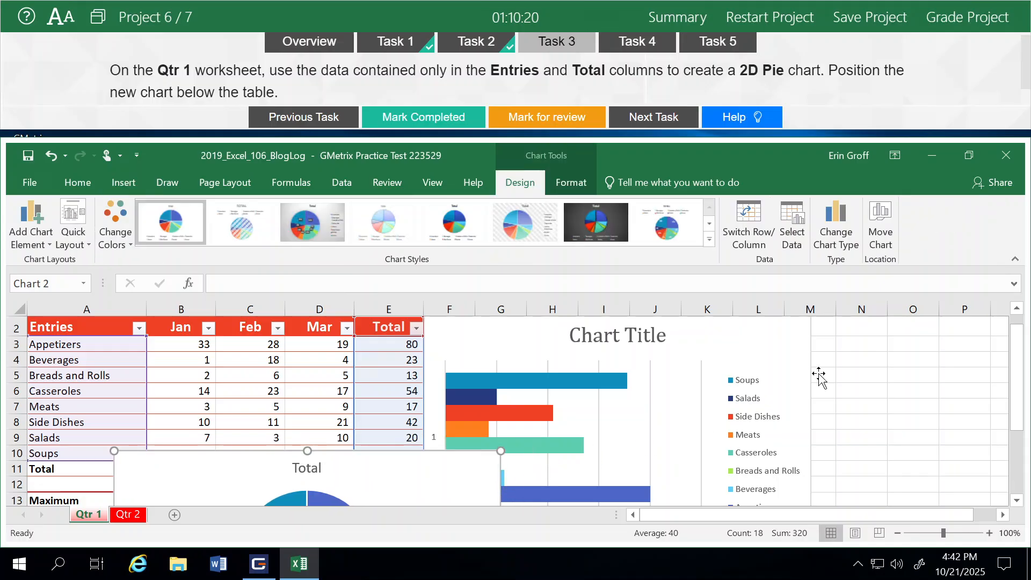
drag(1021, 358, 1021, 378)
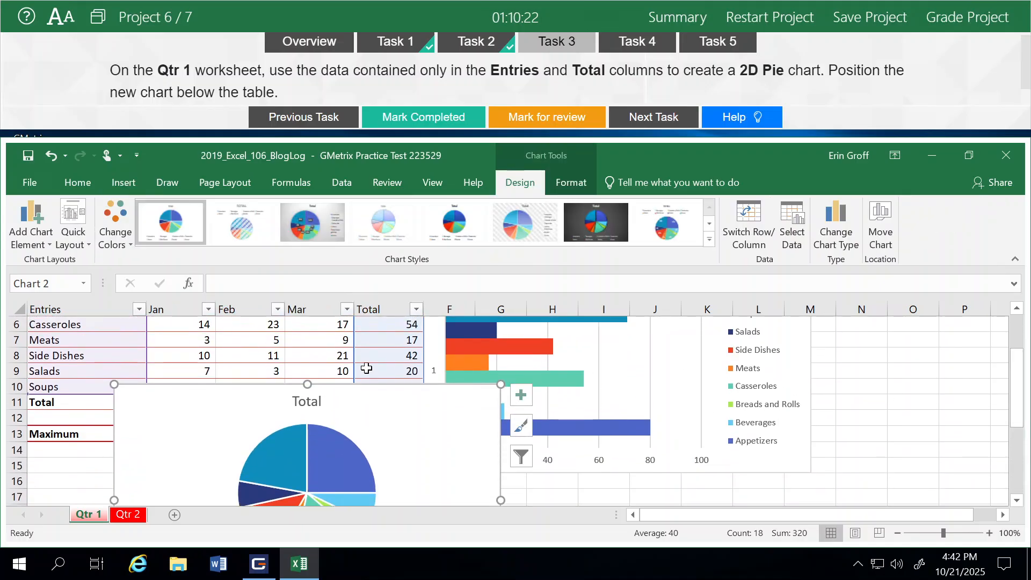
drag(375, 390, 281, 450)
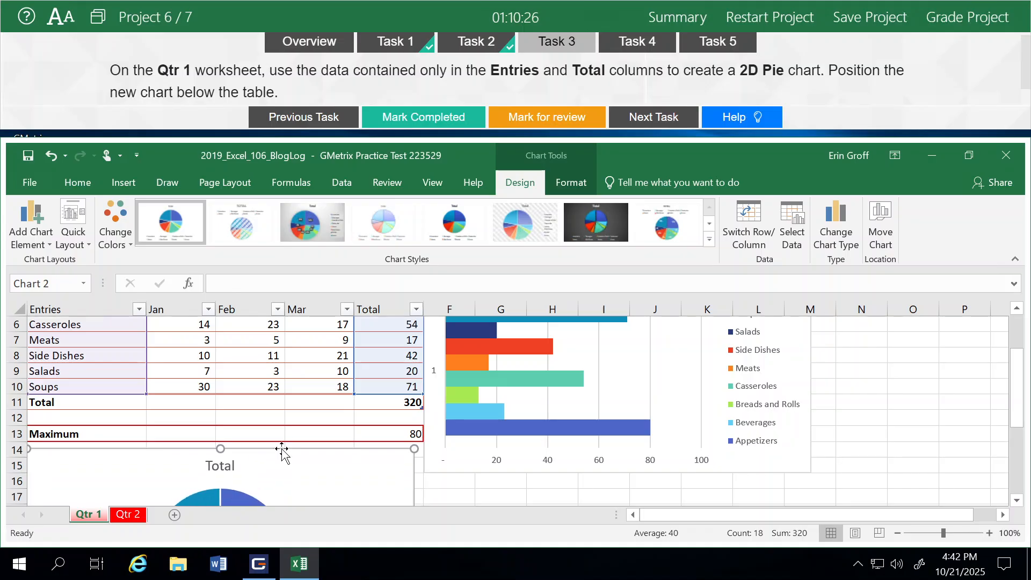
click(434, 124)
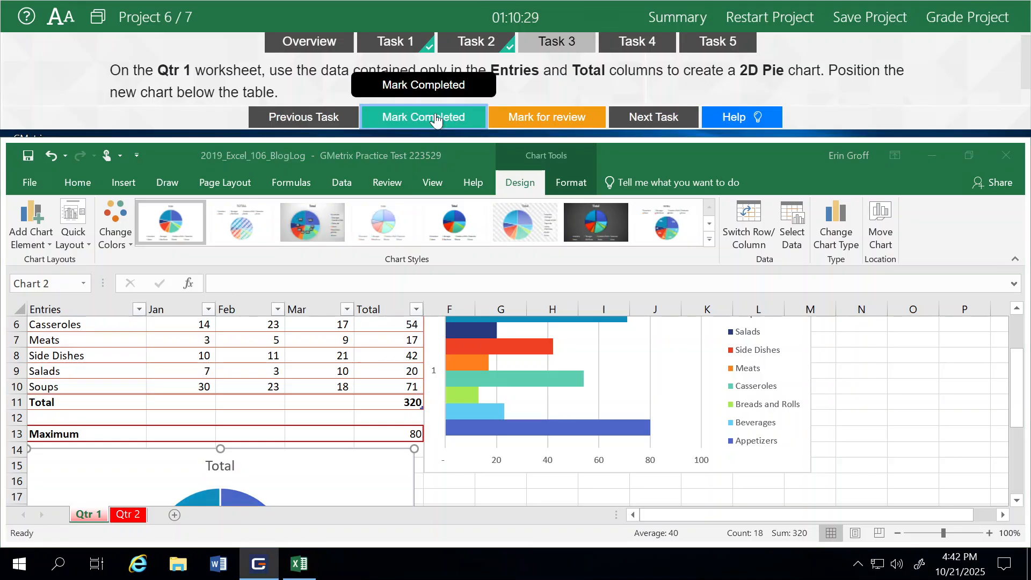
- For Task 4, format A2:E10 on Qtr 2 as a table with headers in Red, Table Style Light 14, and mark it completed
click(660, 125)
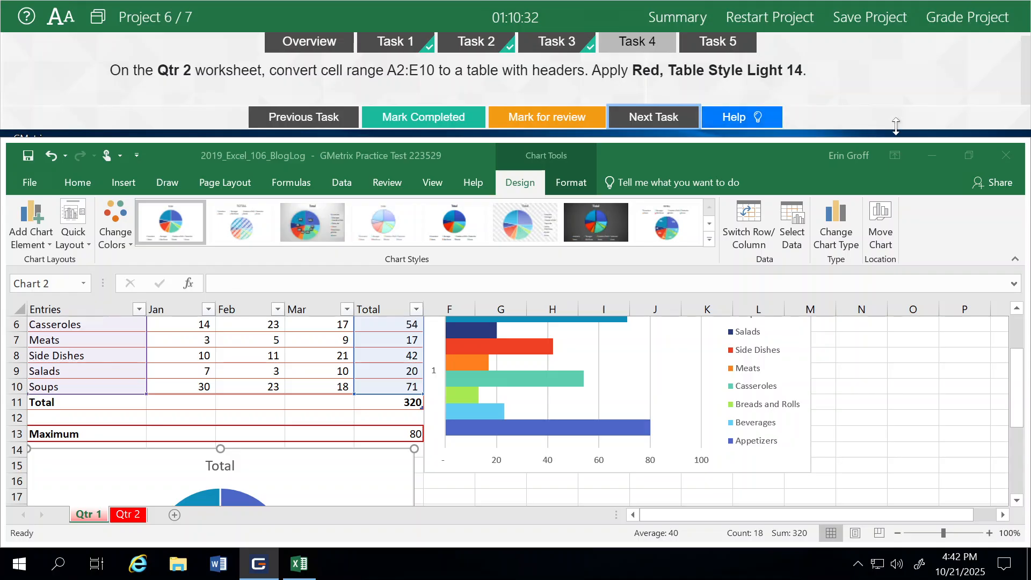
click(137, 514)
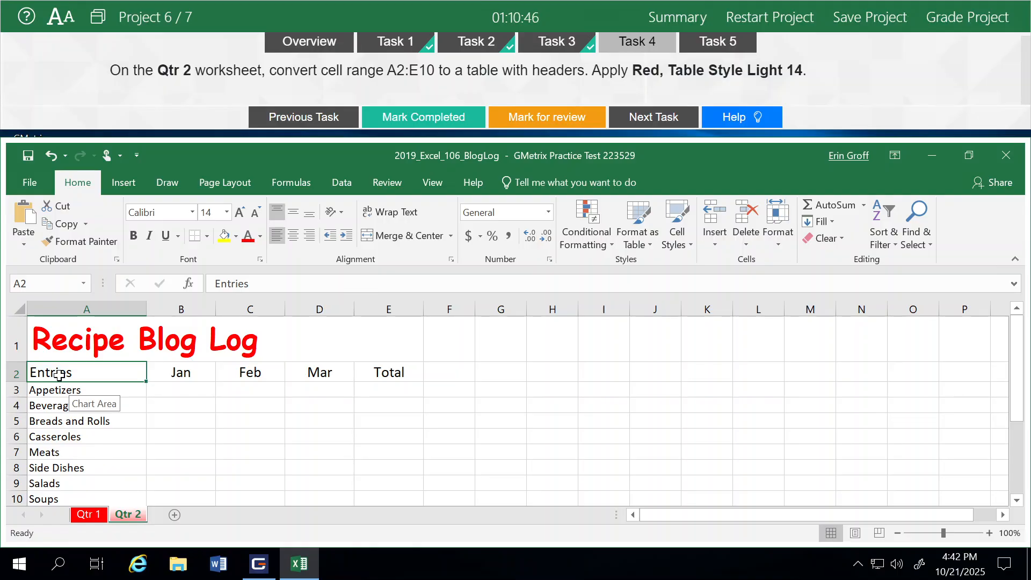
drag(59, 374, 386, 502)
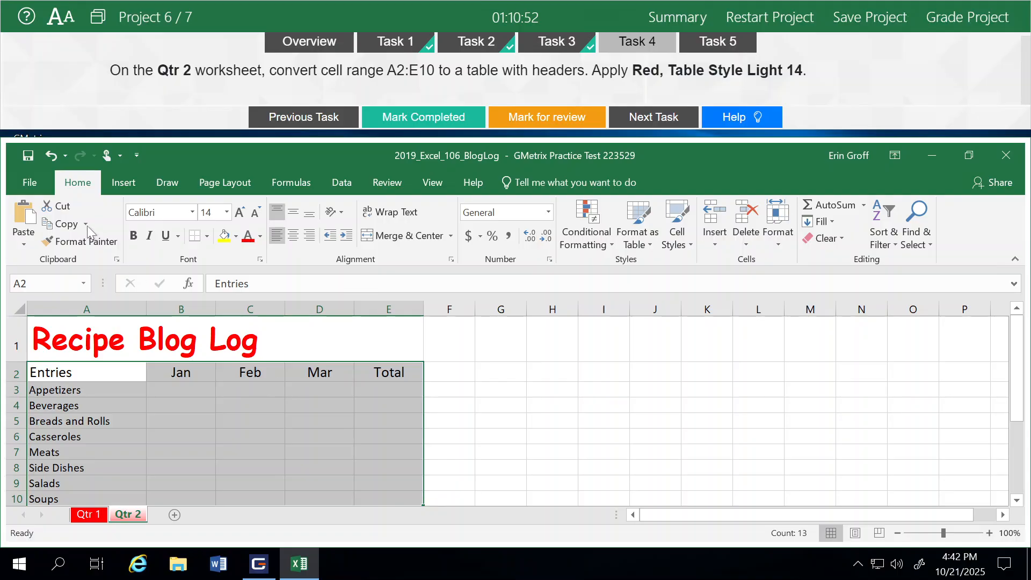
click(635, 245)
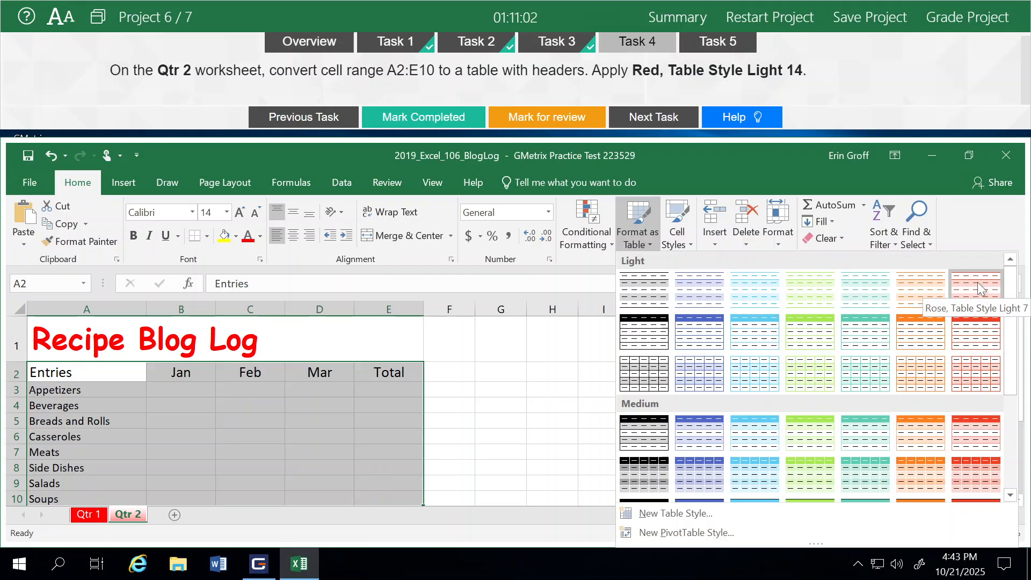
click(975, 349)
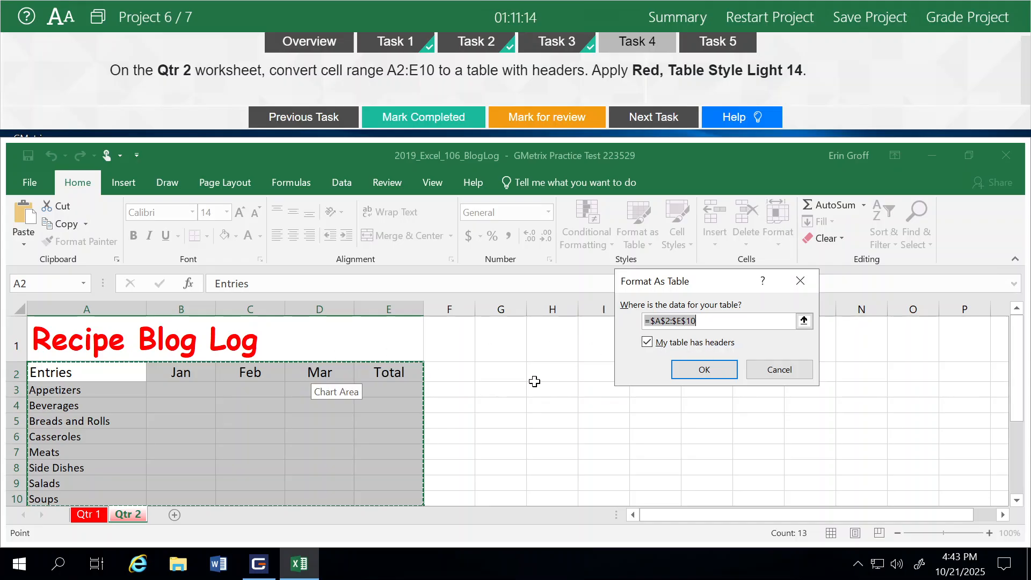
click(716, 372)
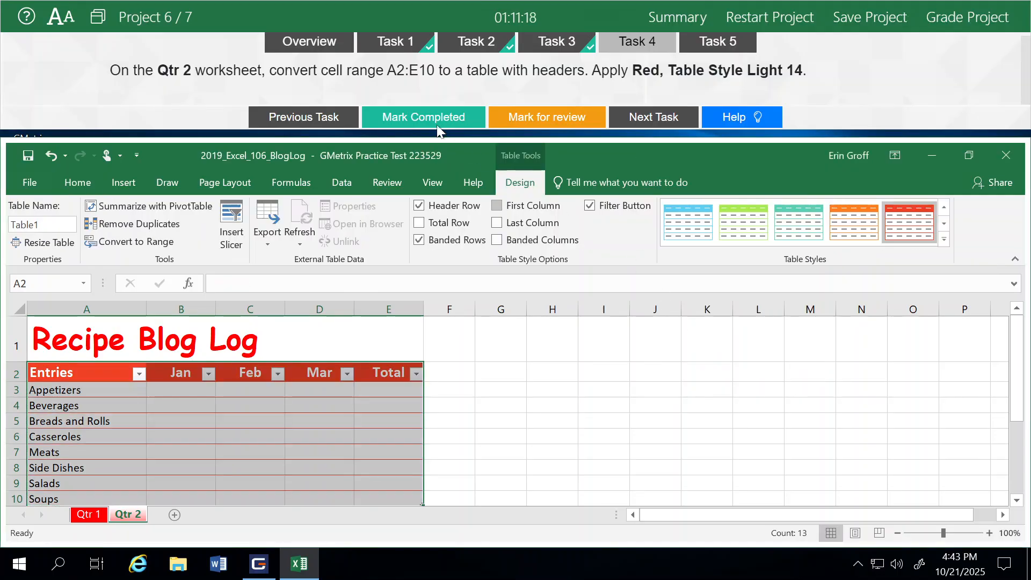
click(423, 118)
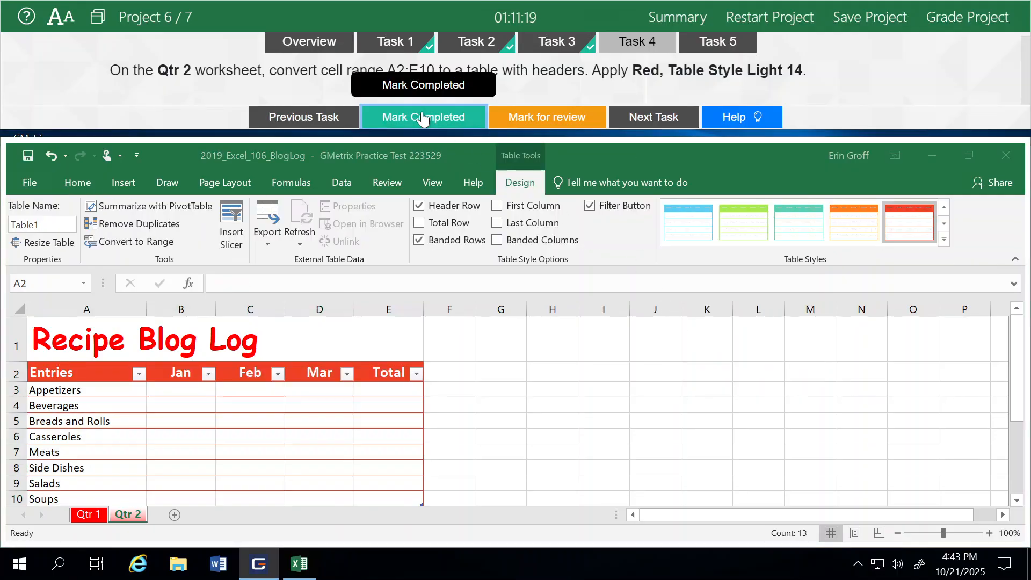
- Proceed to Task 5 and apply the Layout 2 quick layout to the bar chart on the Qtr 1 worksheet
click(660, 121)
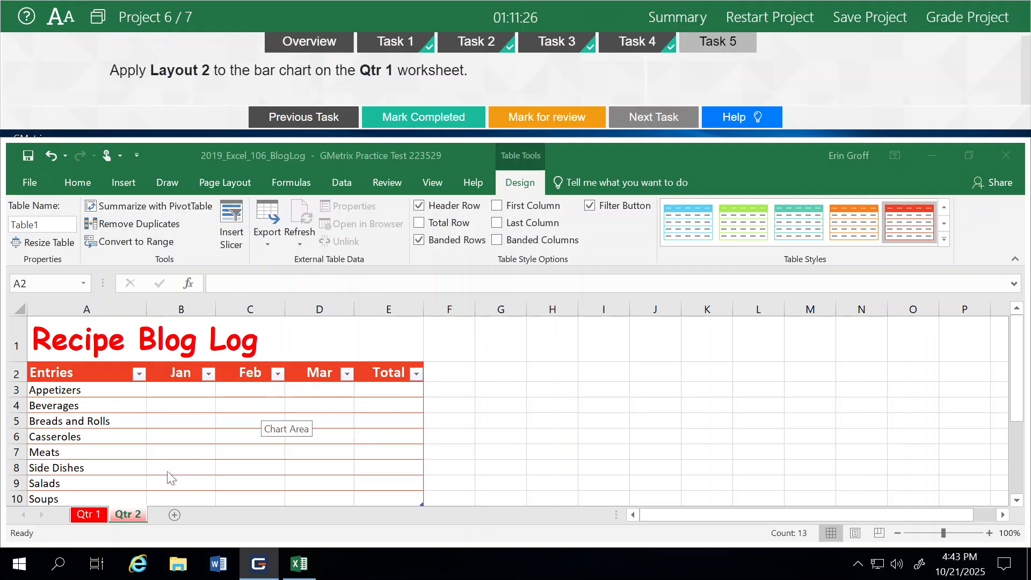
click(89, 515)
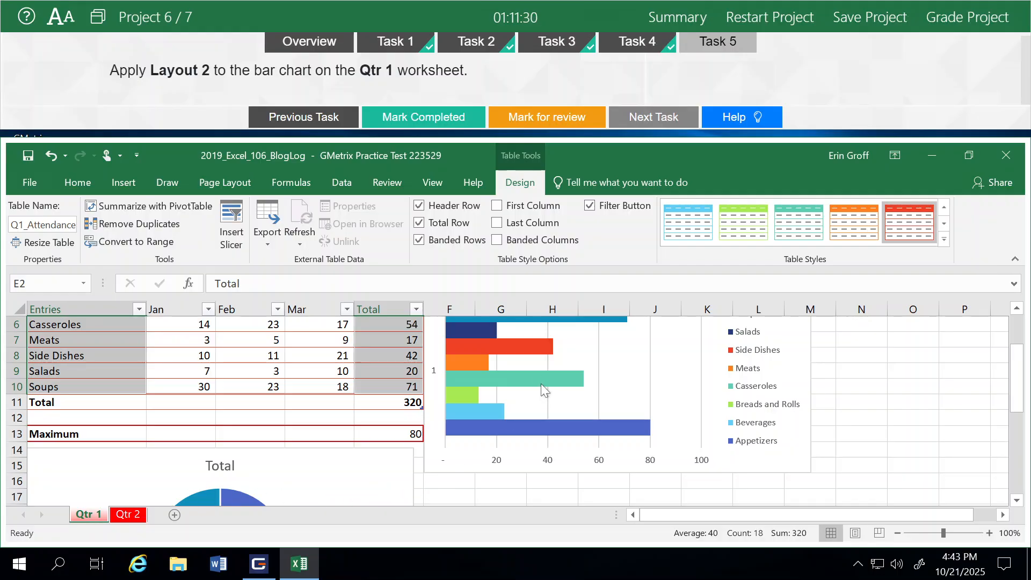
click(497, 473)
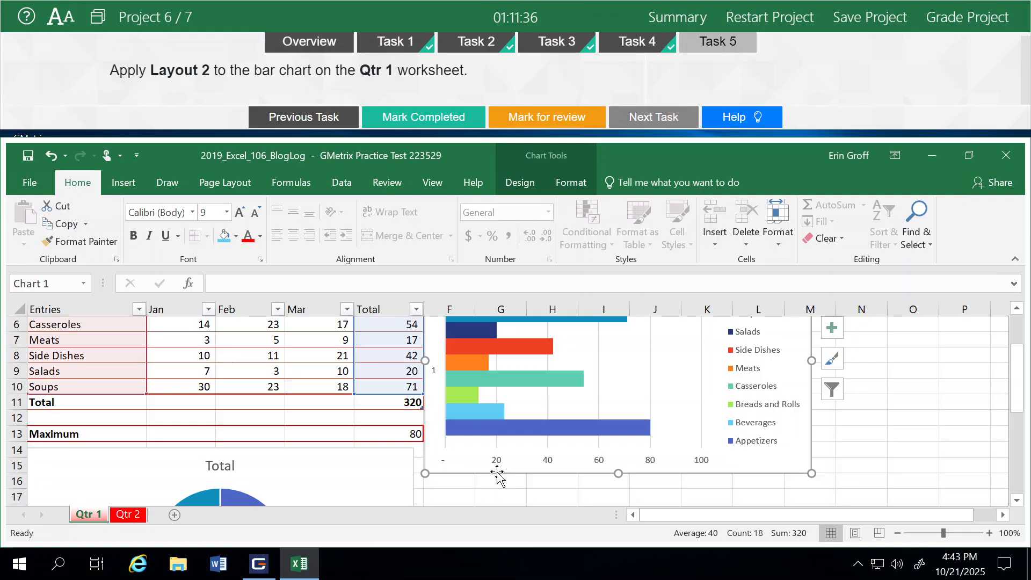
click(524, 188)
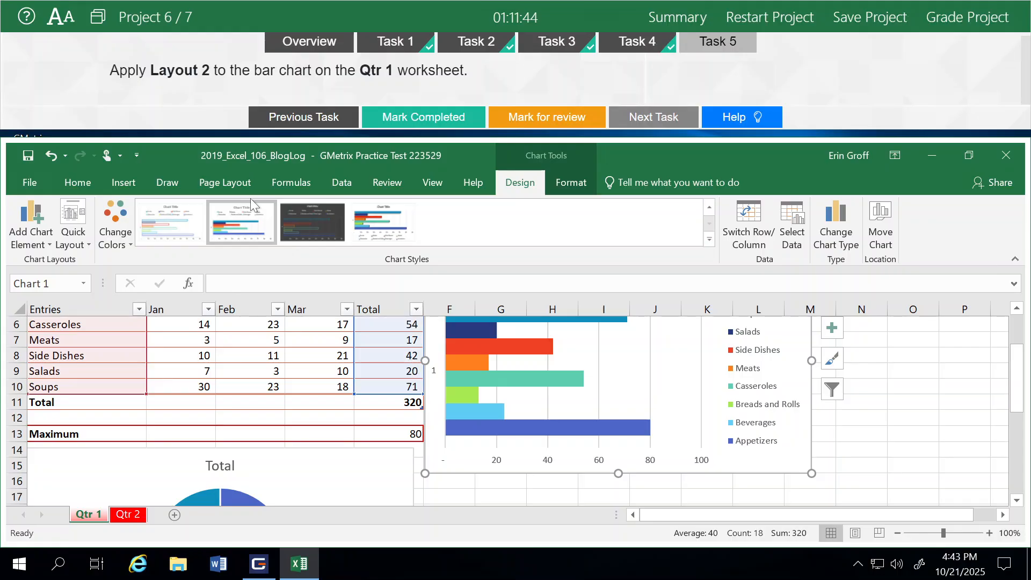
click(78, 250)
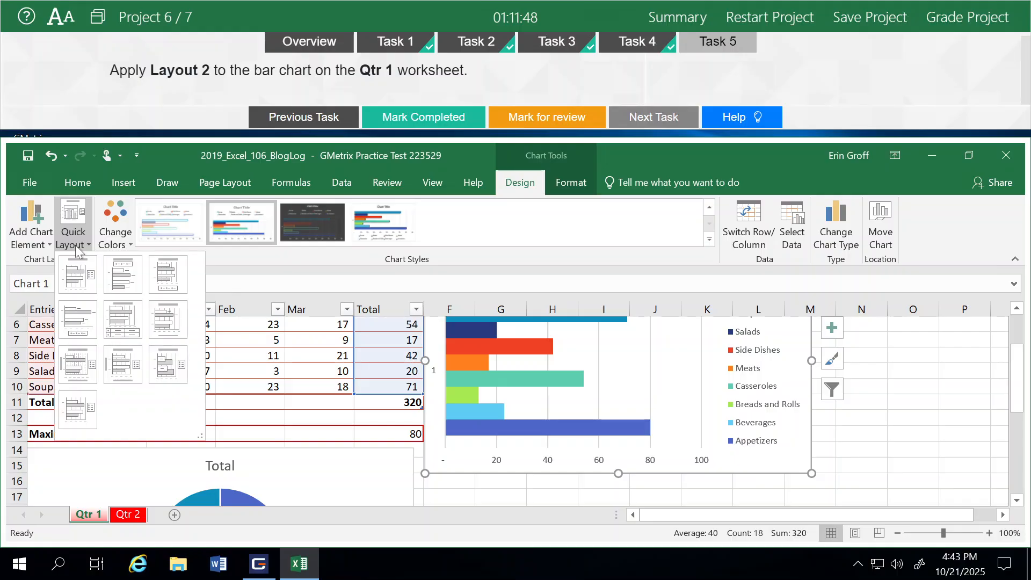
click(123, 274)
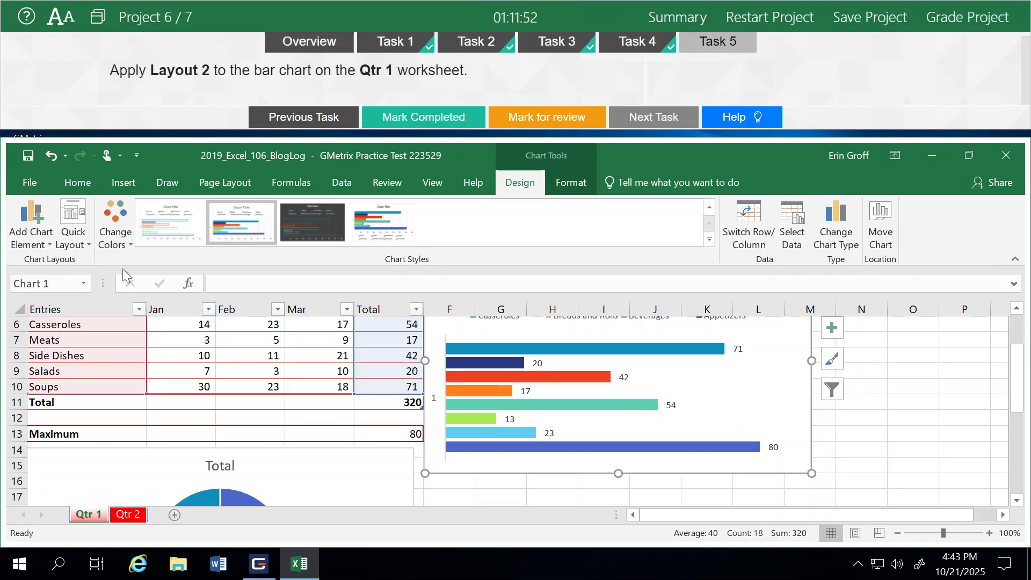
- Mark Task 5 completed and grade Project 6, continuing from the feedback to the next project
click(423, 124)
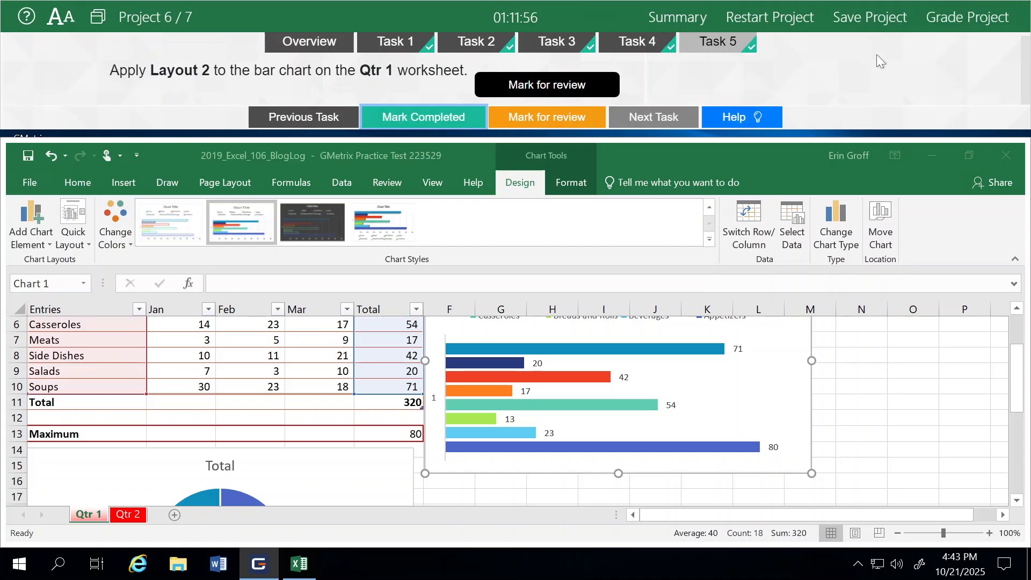
click(975, 18)
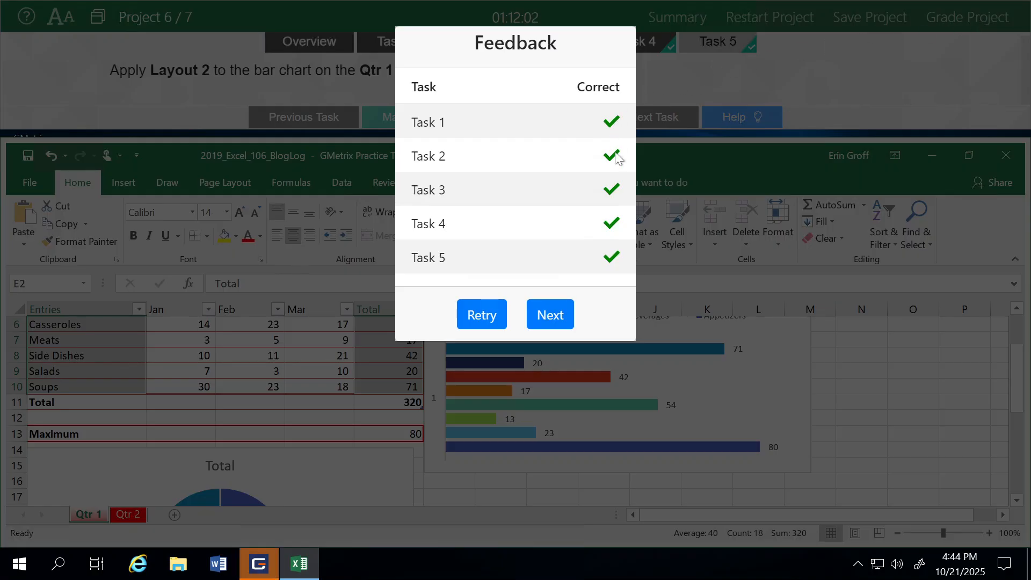
click(547, 317)
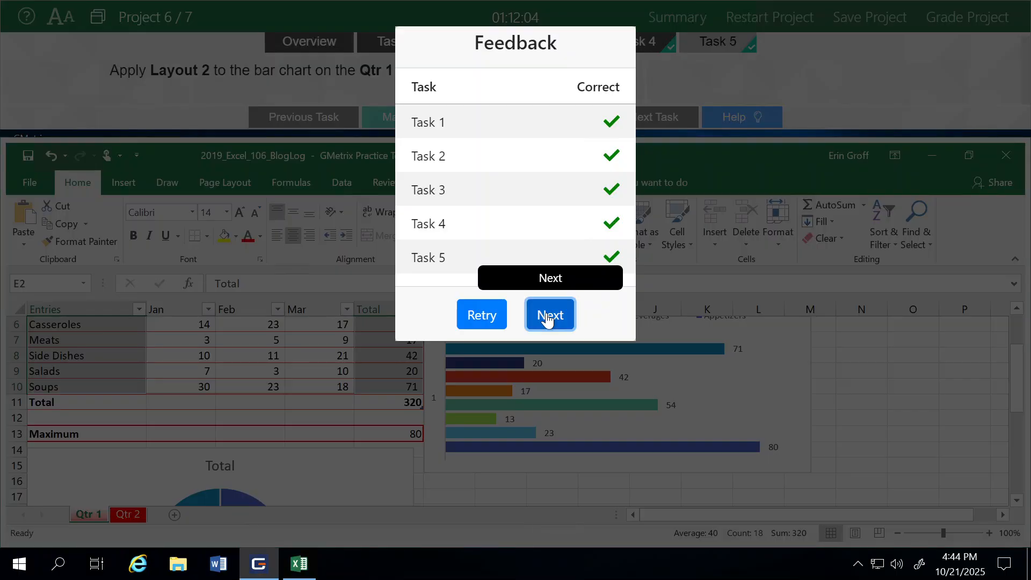